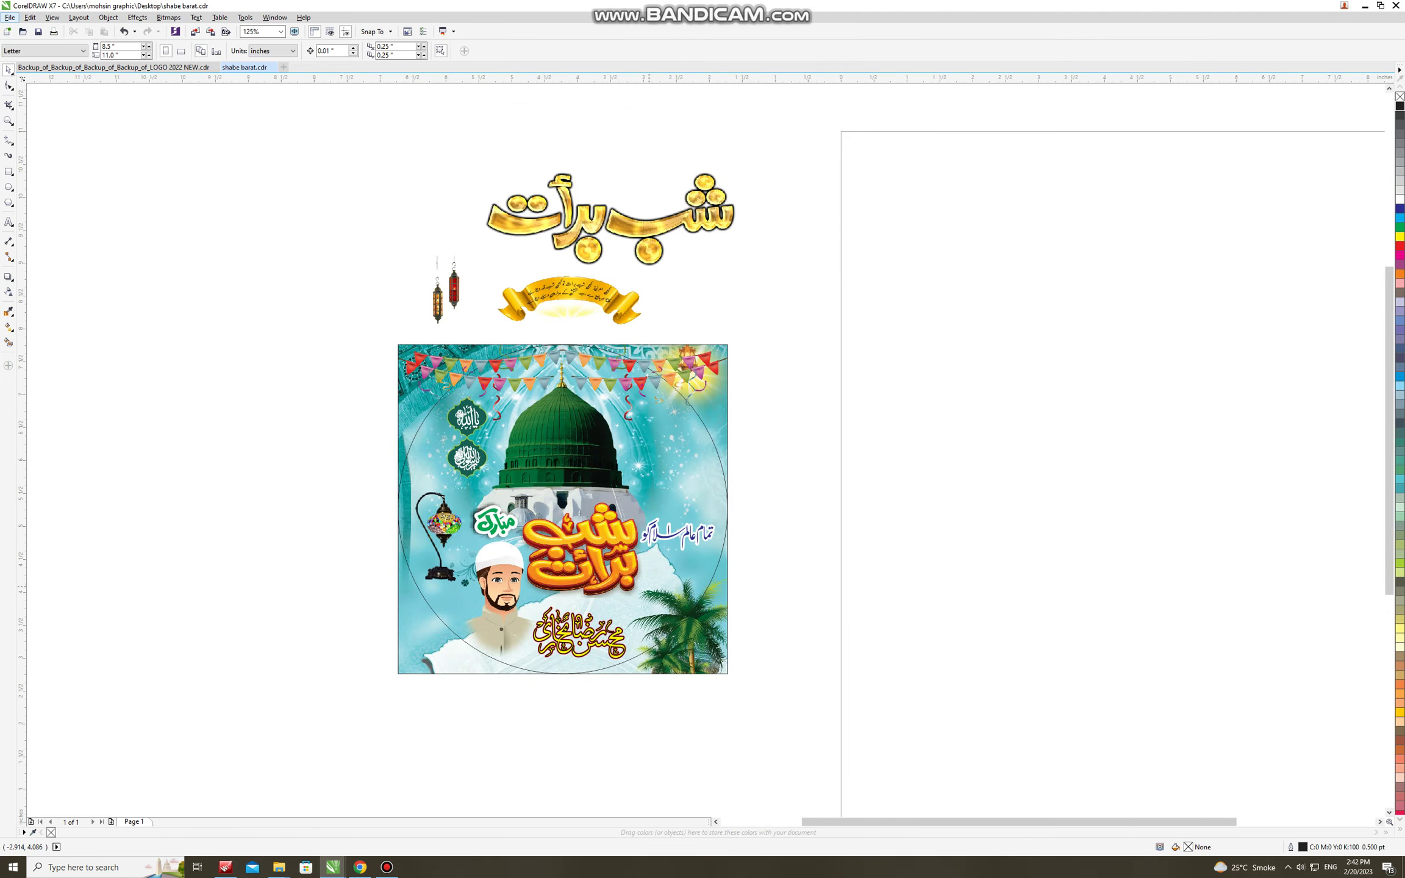
scroll(650, 587, "up", 2)
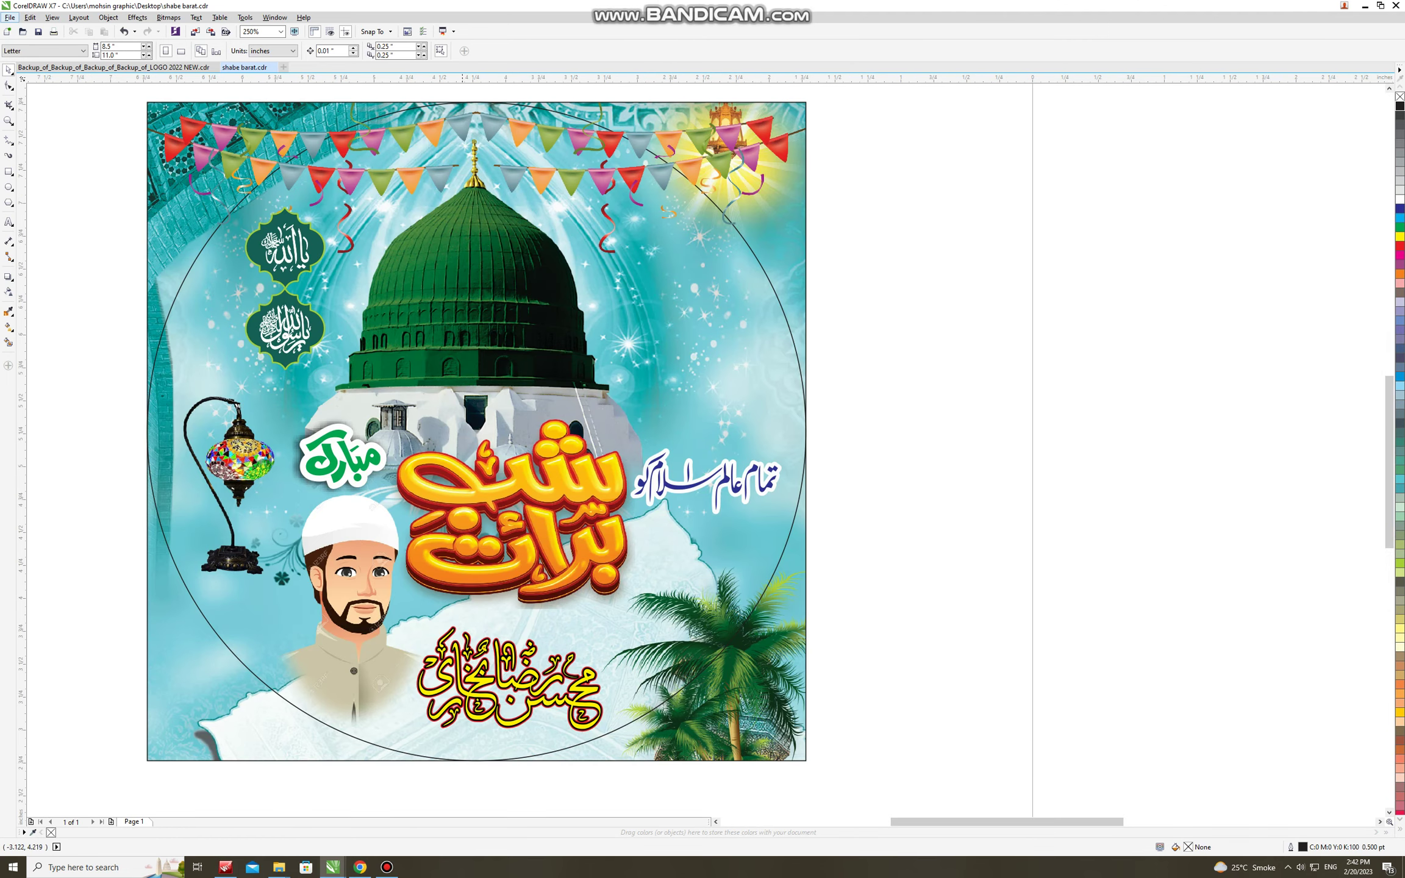
scroll(442, 472, "down", 2)
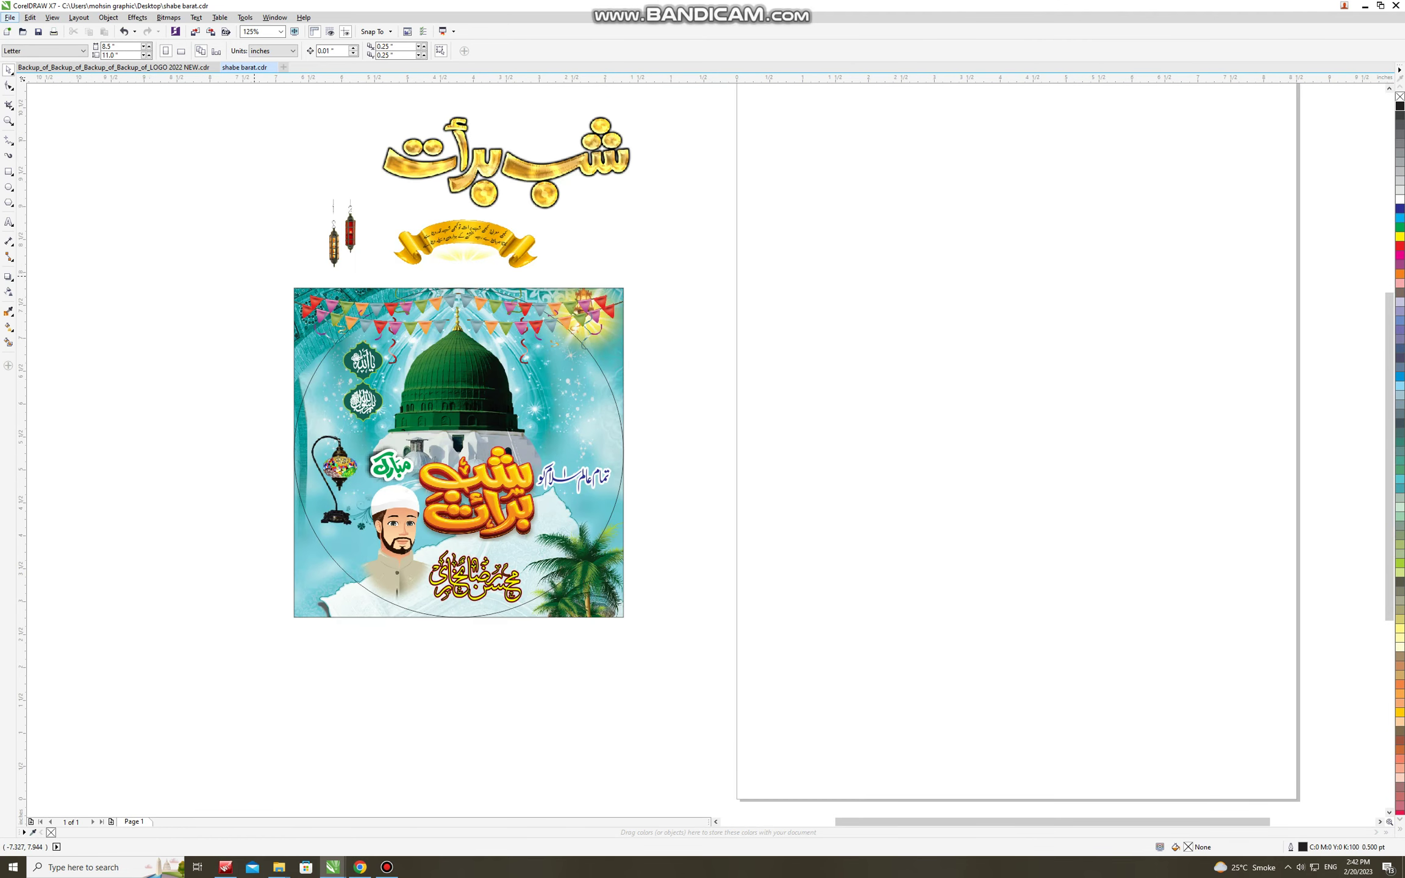
left_click_drag(253, 276, 683, 675)
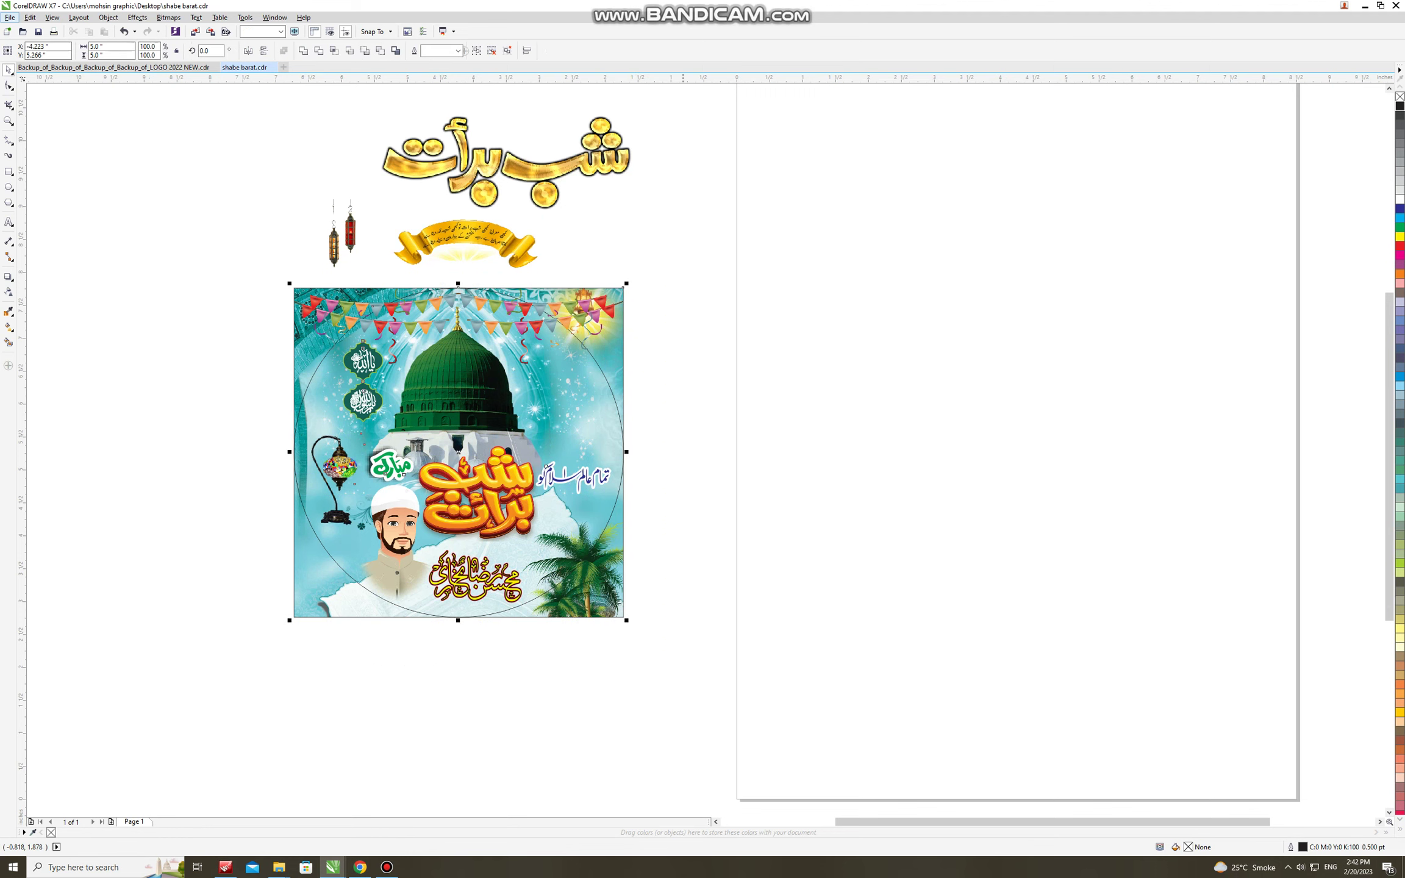
left_click(683, 675)
scroll(395, 550, "up", 1)
left_click(395, 550)
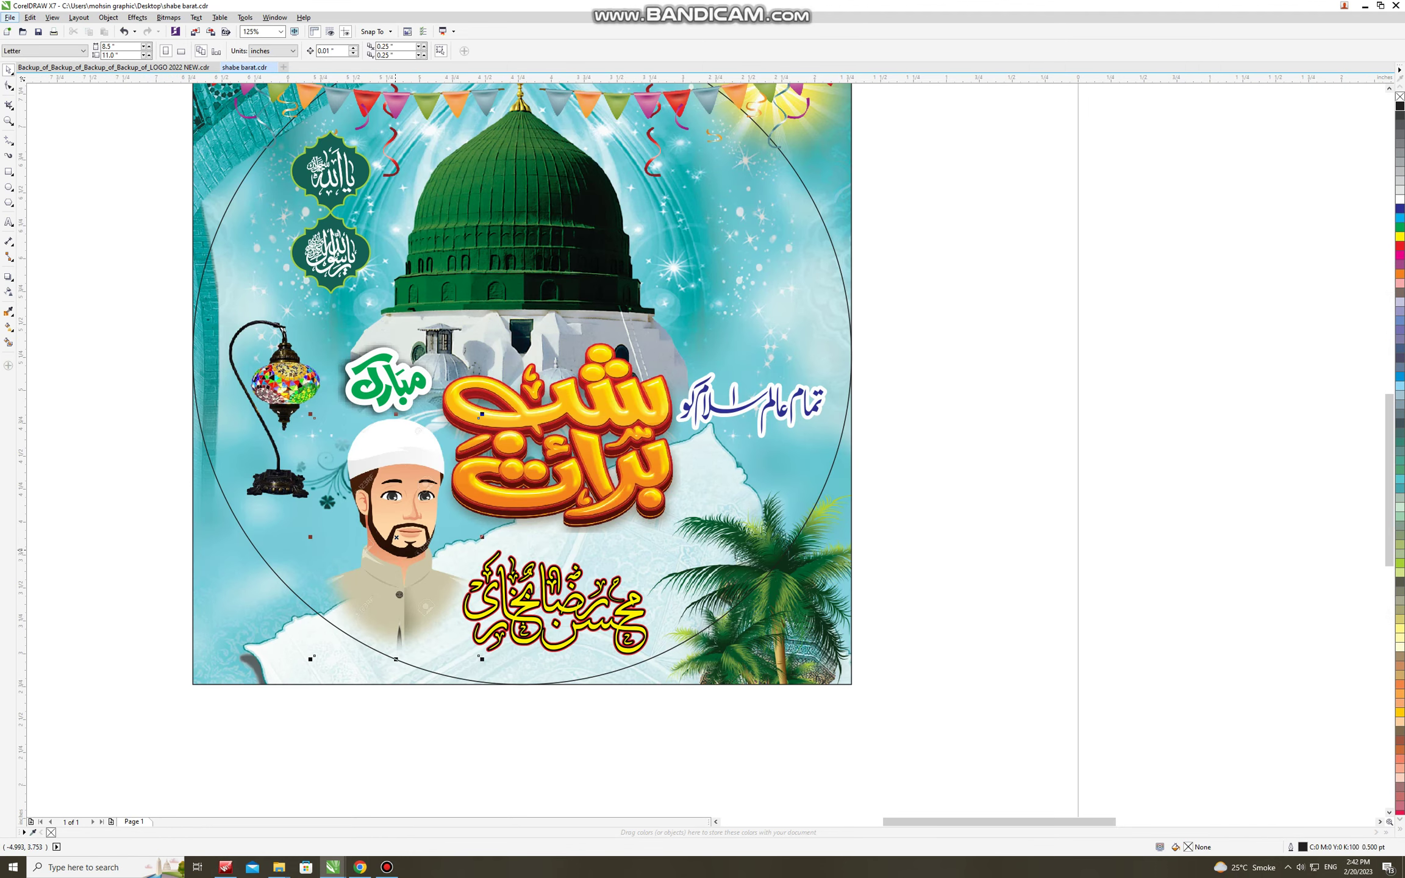
scroll(375, 471, "down", 4)
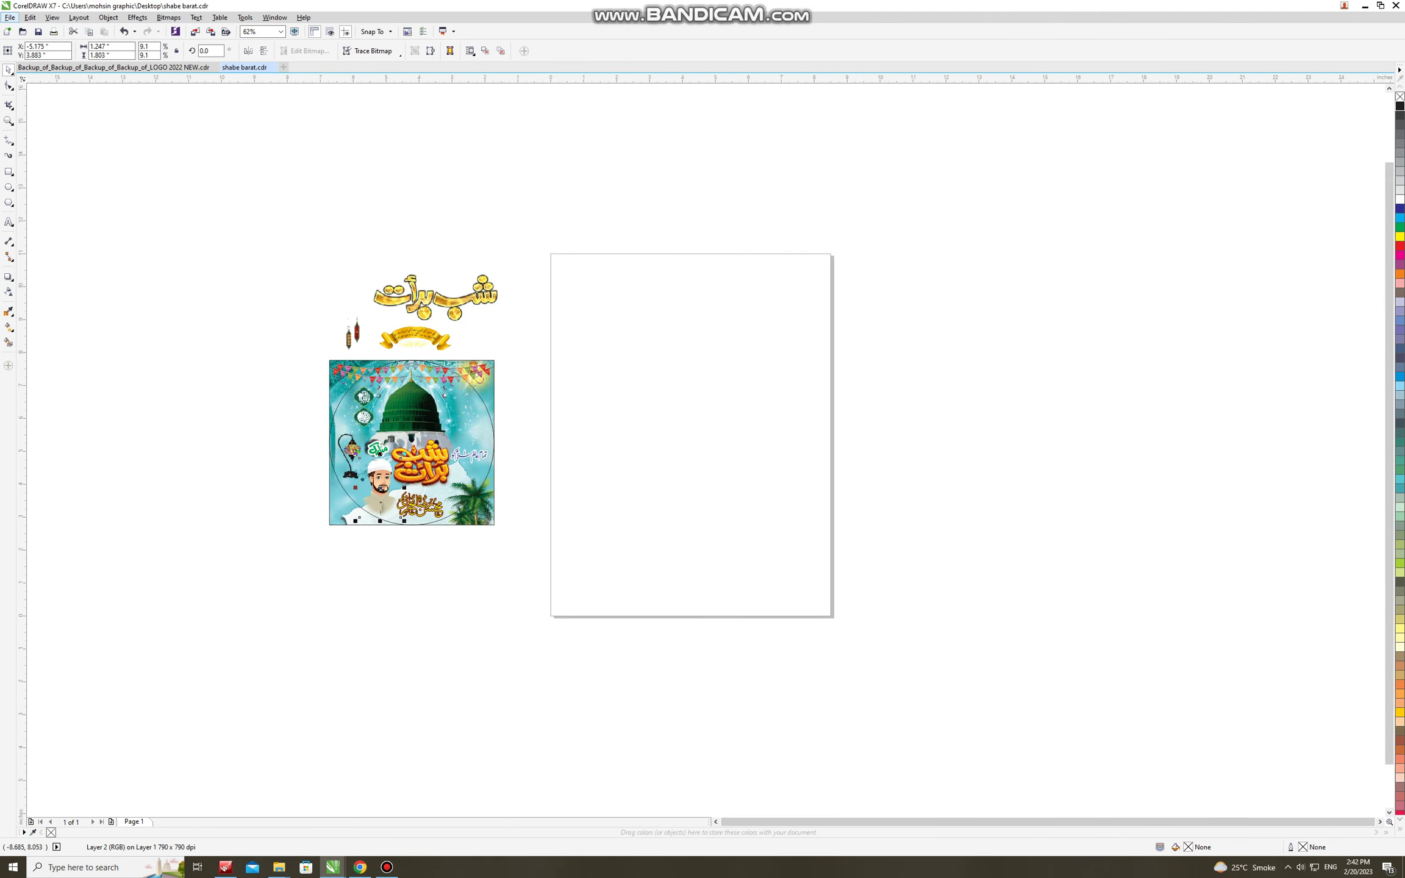
Step: Draw a rectangle in the empty area beside the artwork and set its size to 2 in wide by 3 in high
left_click(9, 171)
left_click_drag(149, 254, 335, 441)
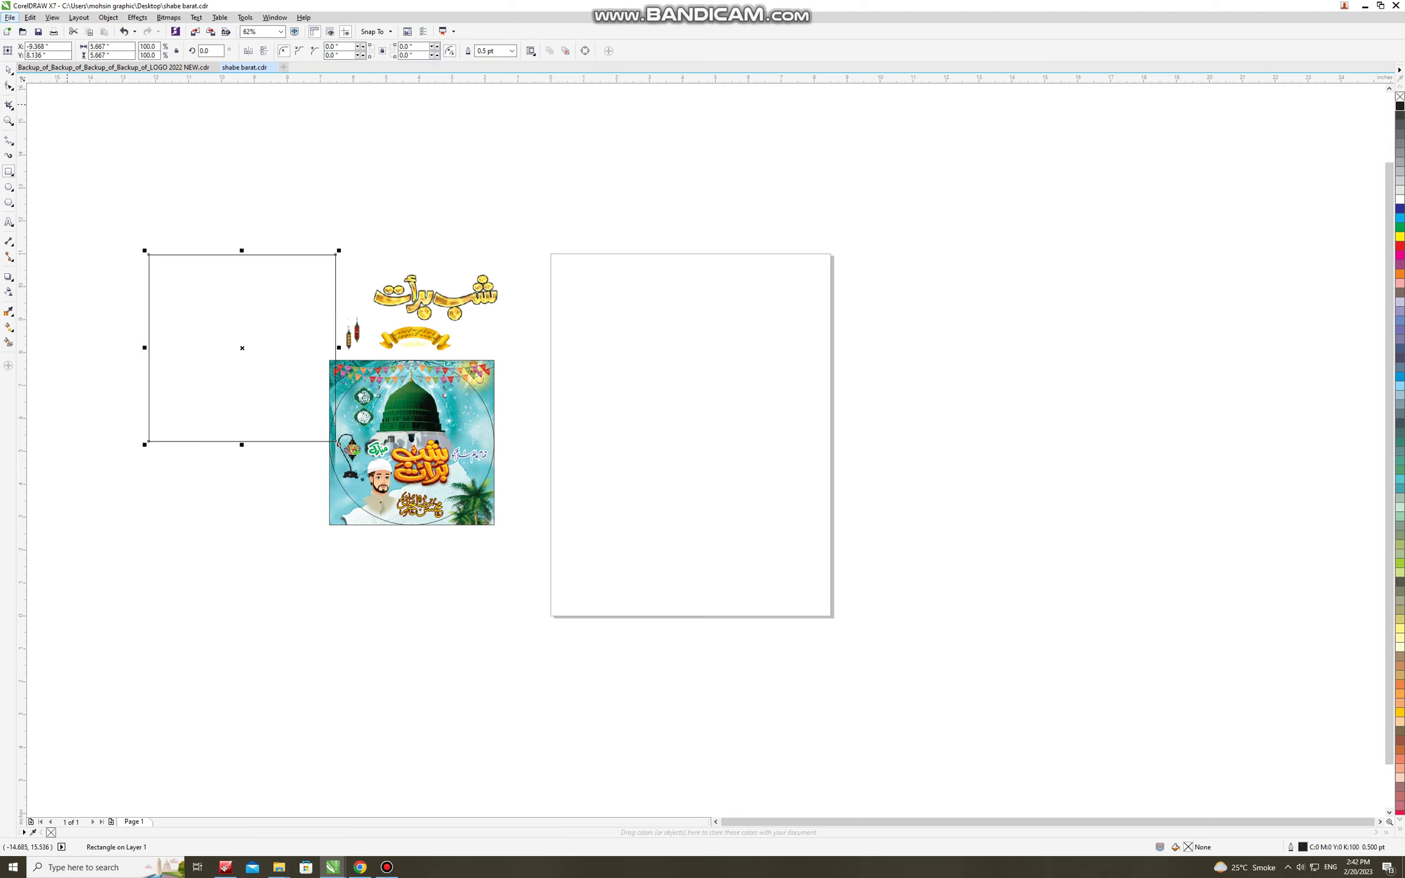
left_click_drag(99, 46, 111, 46)
type("2")
key("Tab")
type("3")
key("Return")
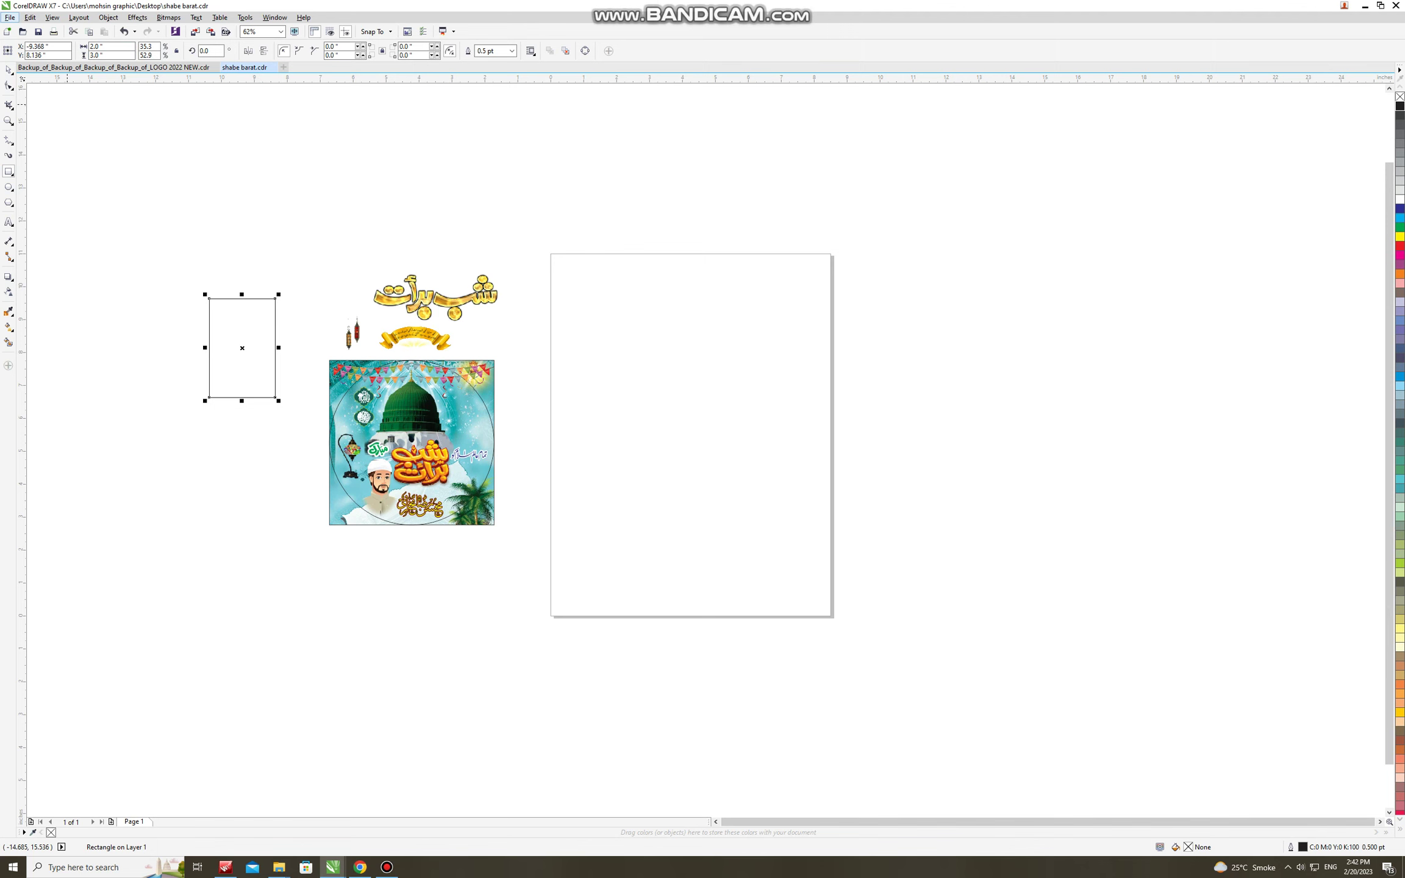
Step: Move the portrait rectangle down next to the square poster, just clear of its left edge
left_click(9, 70)
scroll(285, 443, "up", 1)
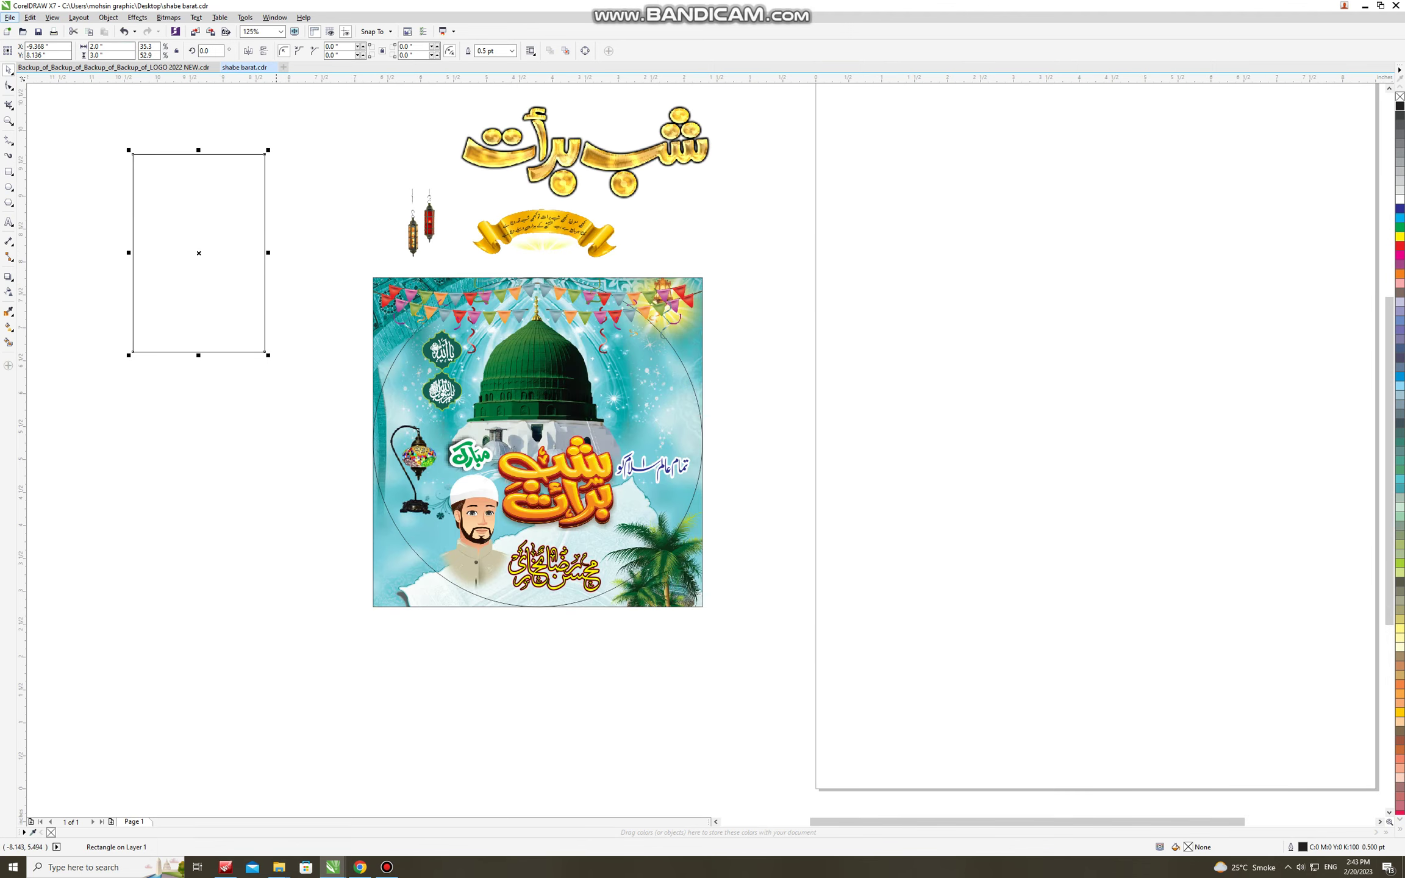
left_click_drag(214, 252, 309, 411)
scroll(267, 386, "up", 2)
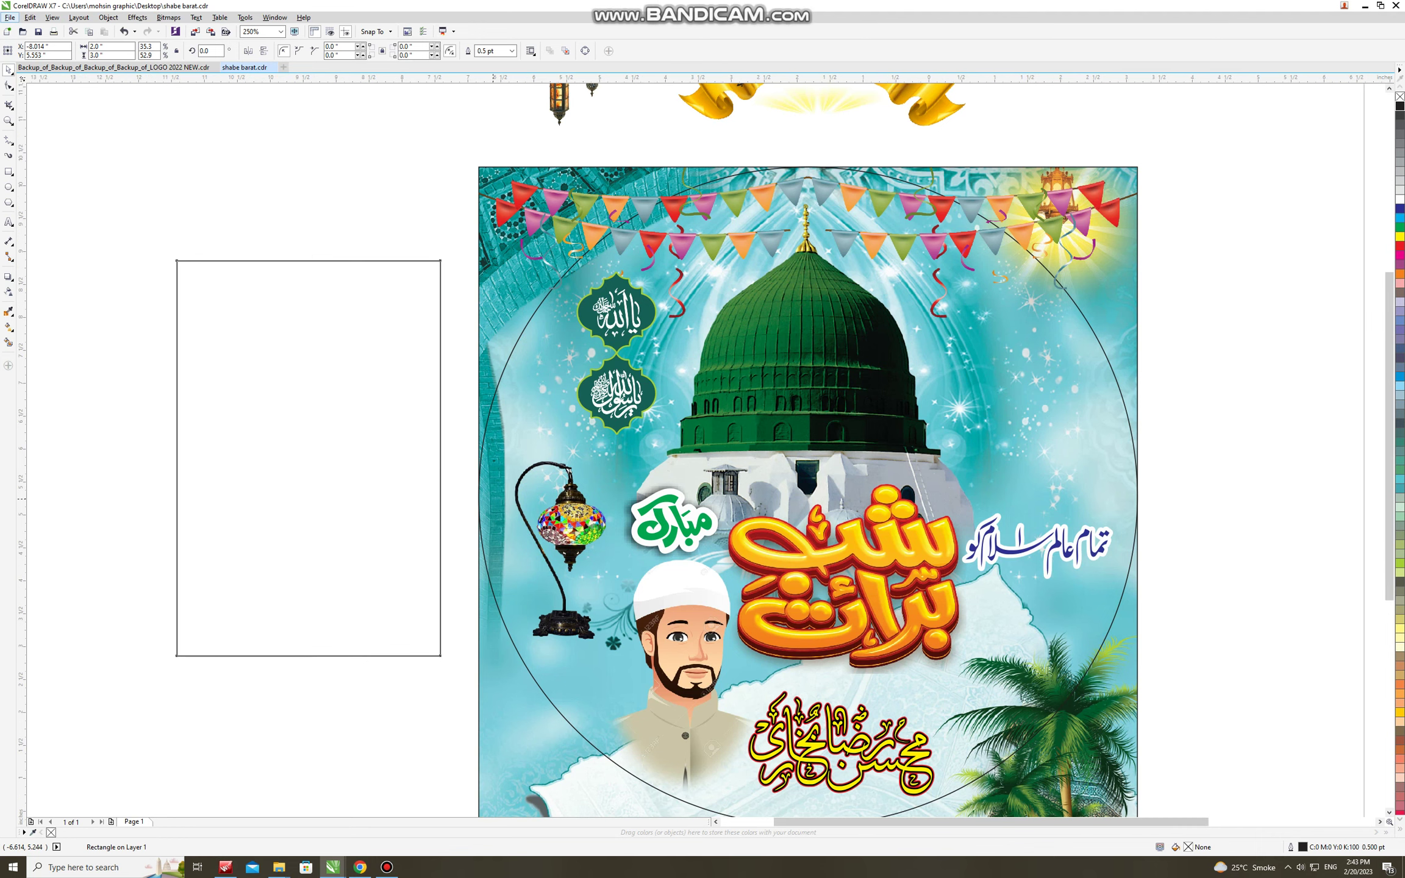
scroll(488, 494, "down", 2)
scroll(360, 454, "up", 2)
left_click_drag(385, 465, 380, 467)
left_click(945, 137)
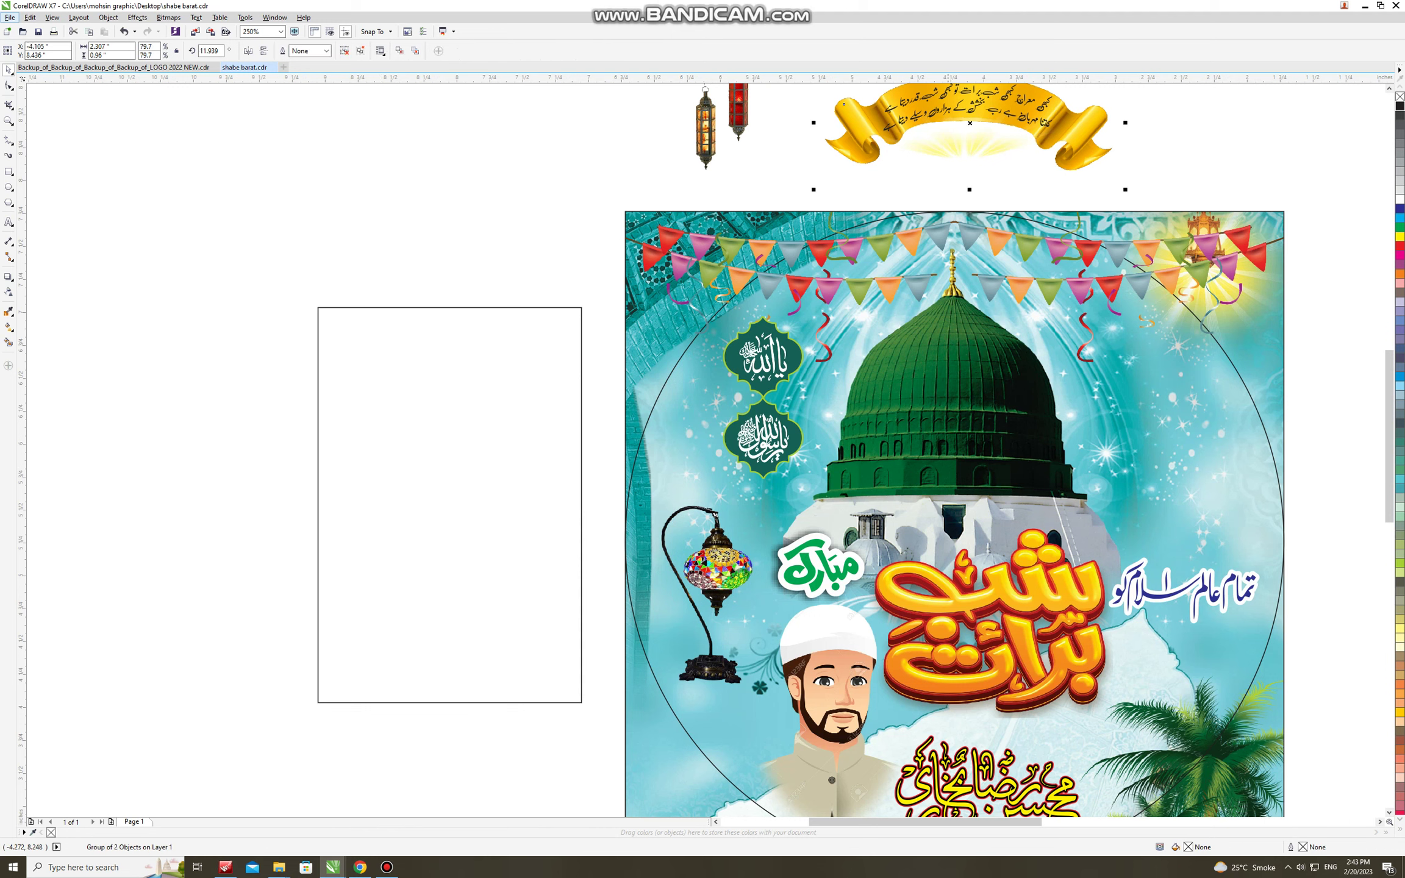
left_click(708, 125)
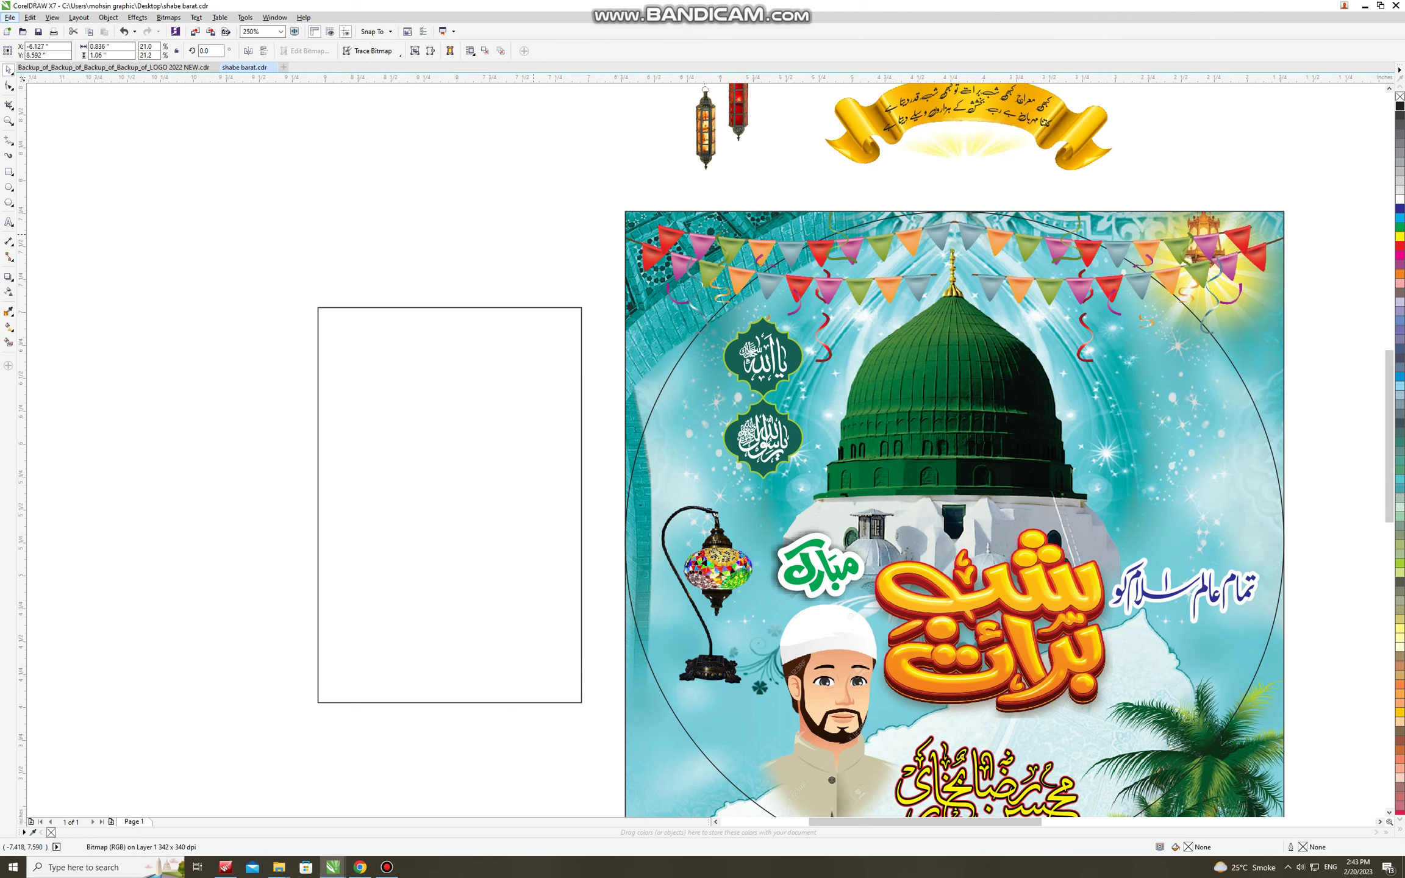
left_click(533, 234)
left_click(705, 245)
Step: Place a copy of the square poster's PowerClip background in the empty area beyond the rectangle and extract its contents
scroll(673, 560, "down", 1)
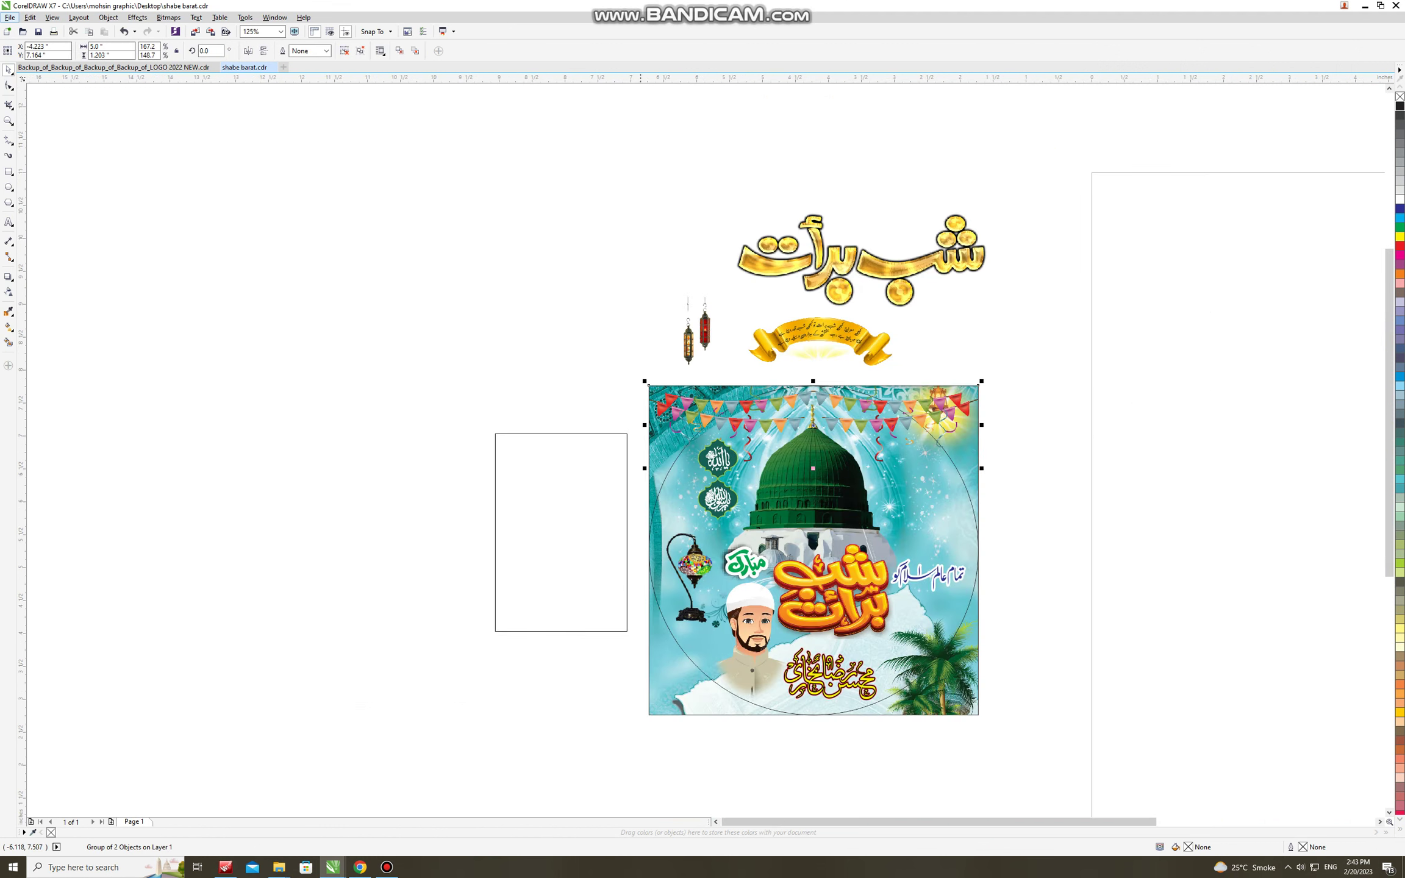
left_click_drag(670, 674, 170, 503)
left_click_drag(295, 379, 255, 401)
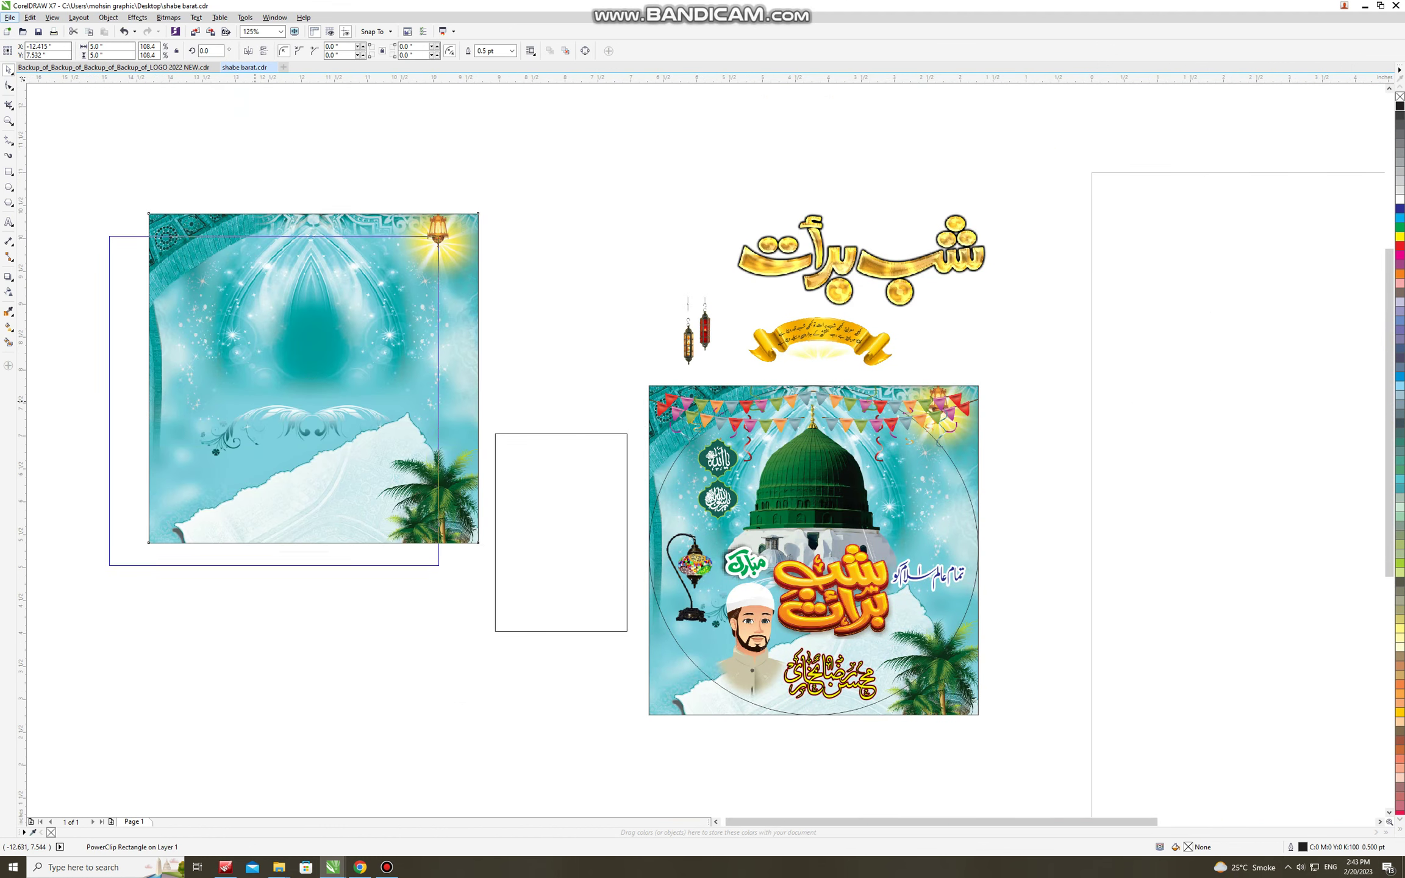
right_click(255, 401)
left_click(290, 437)
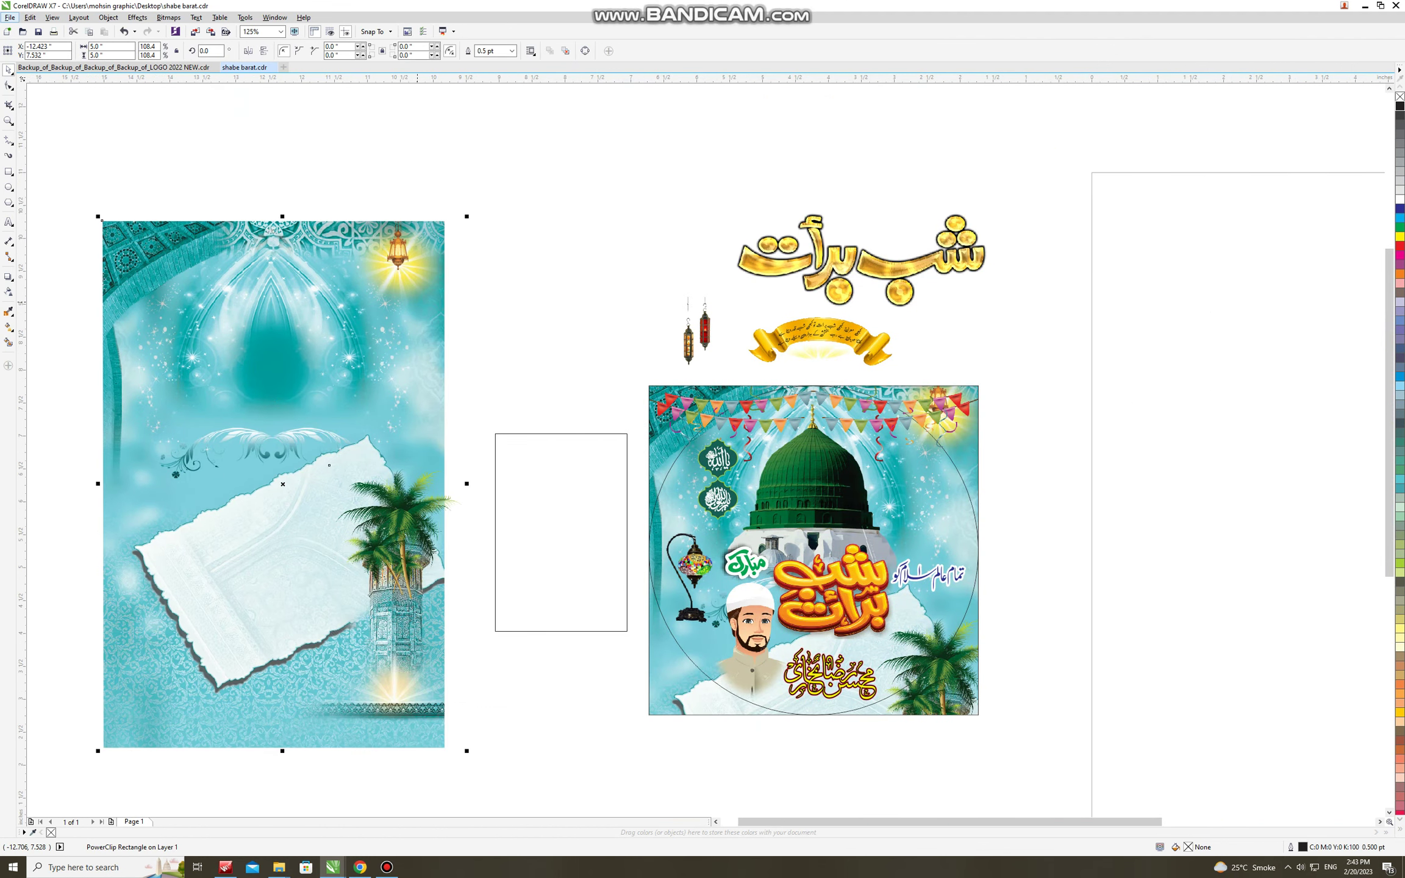
Step: Resize the extracted teal background image to 2 by 3 in and centre it on the portrait rectangle
left_click(418, 302)
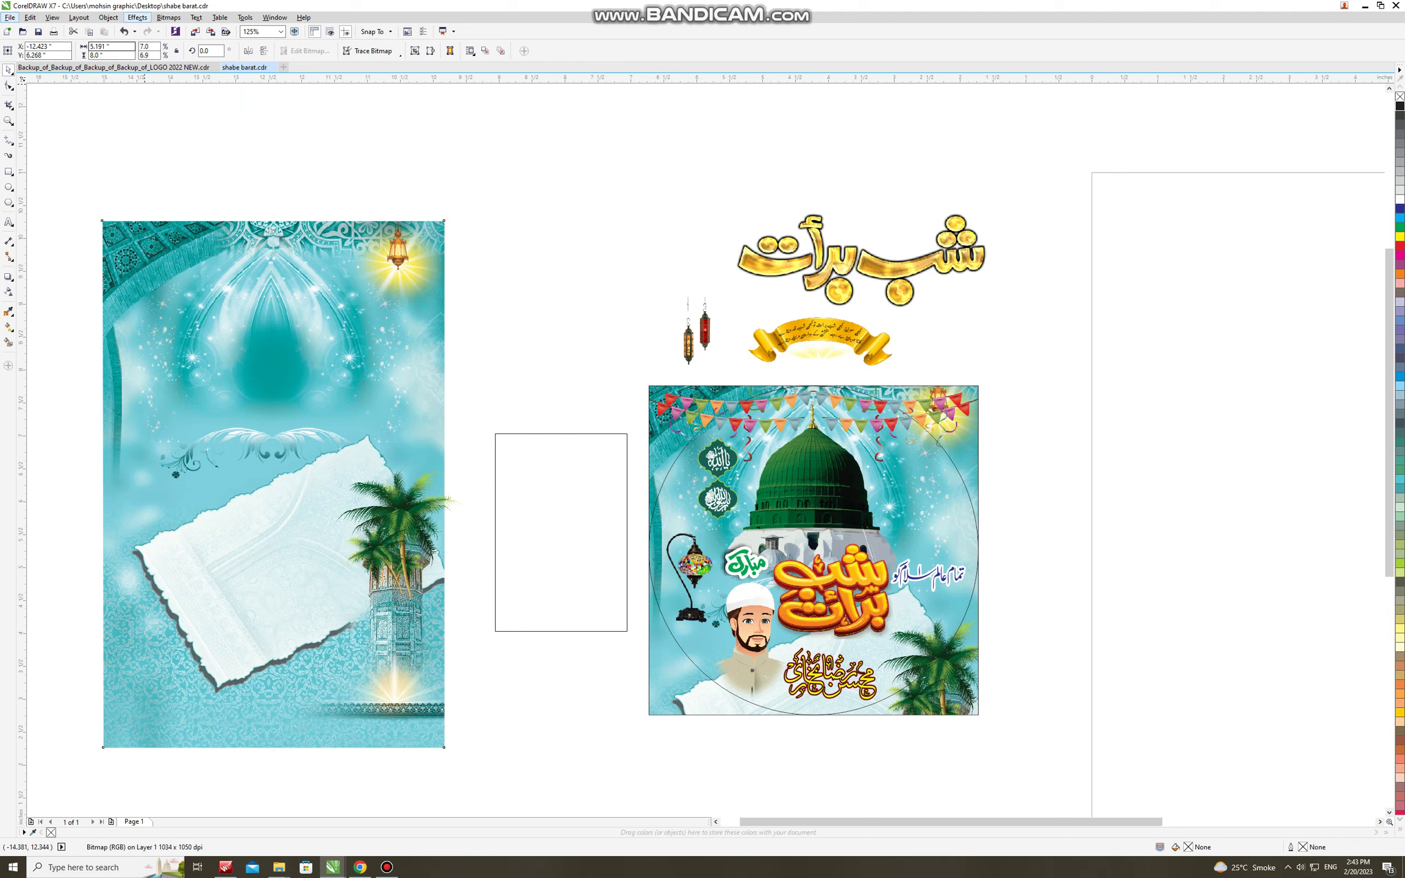
double_click(105, 47)
type("2")
left_click(571, 489, "shift")
type("ce")
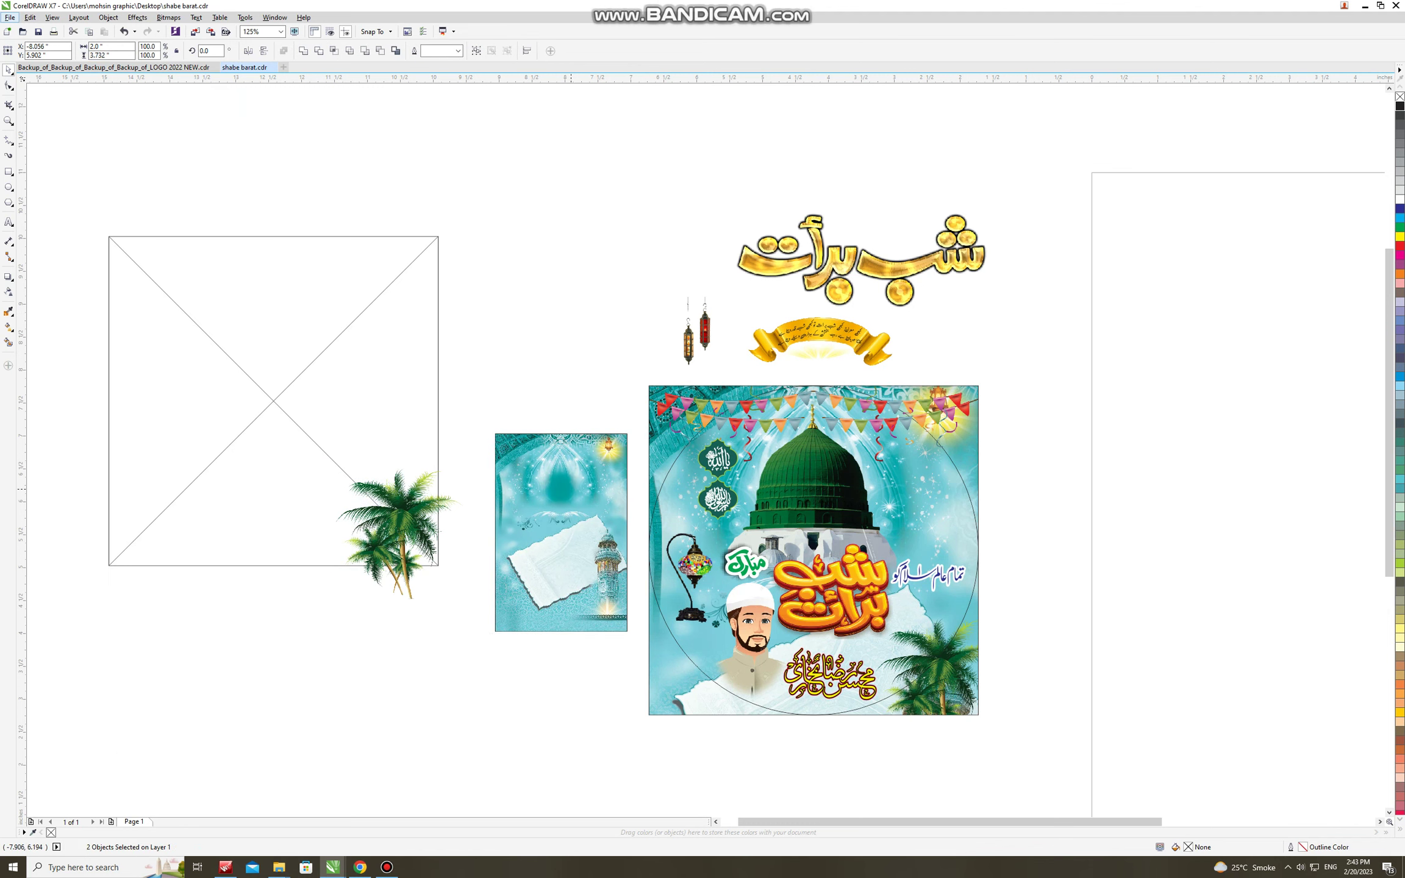
type("3")
key("Return")
Step: Delete the emptied square PowerClip frame behind the extracted palm trees
left_click(411, 528)
key("Delete")
left_click(402, 534)
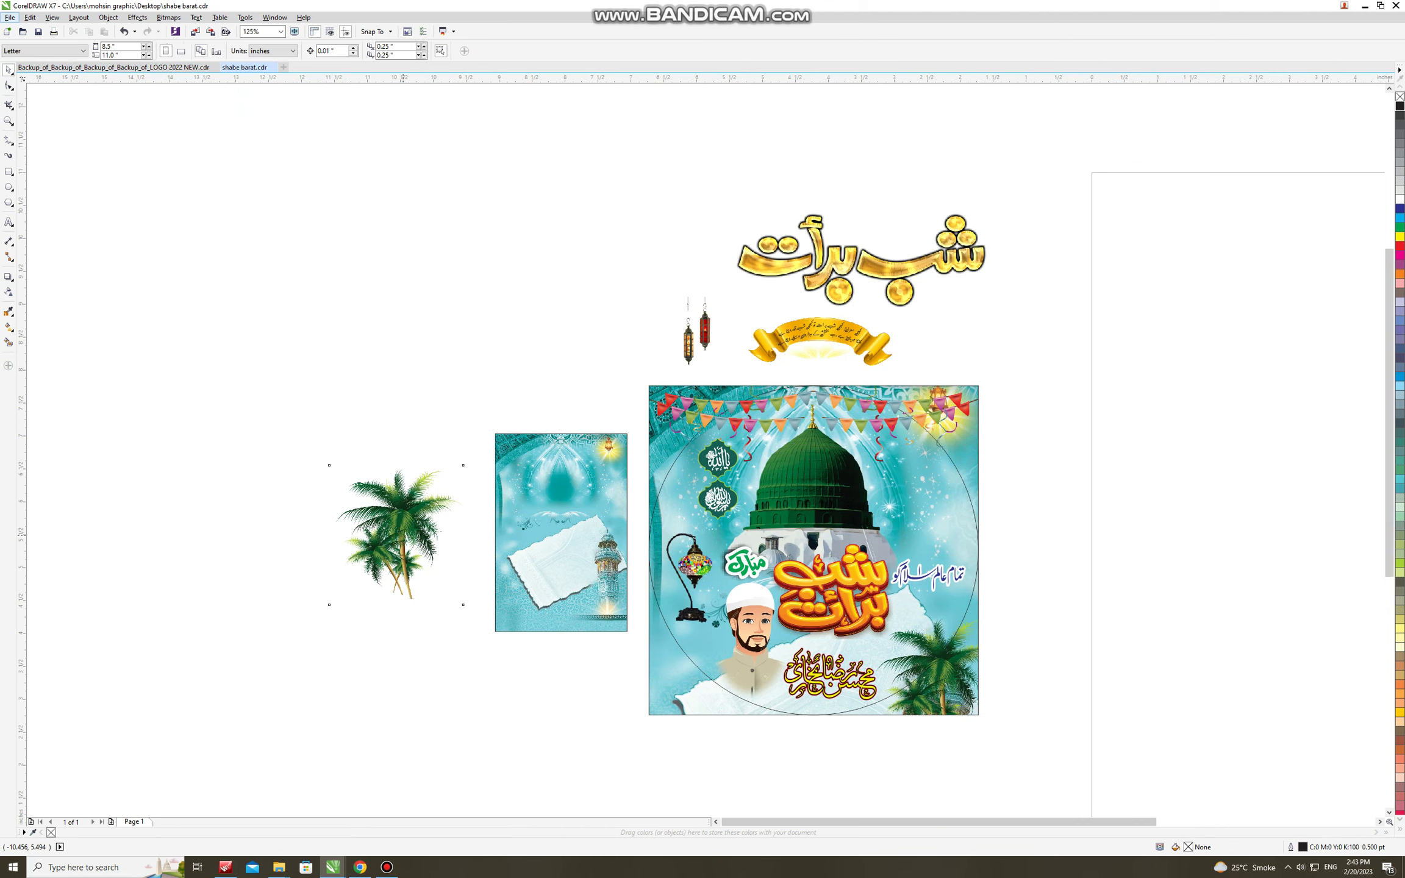
left_click(403, 535)
scroll(617, 513, "up", 2)
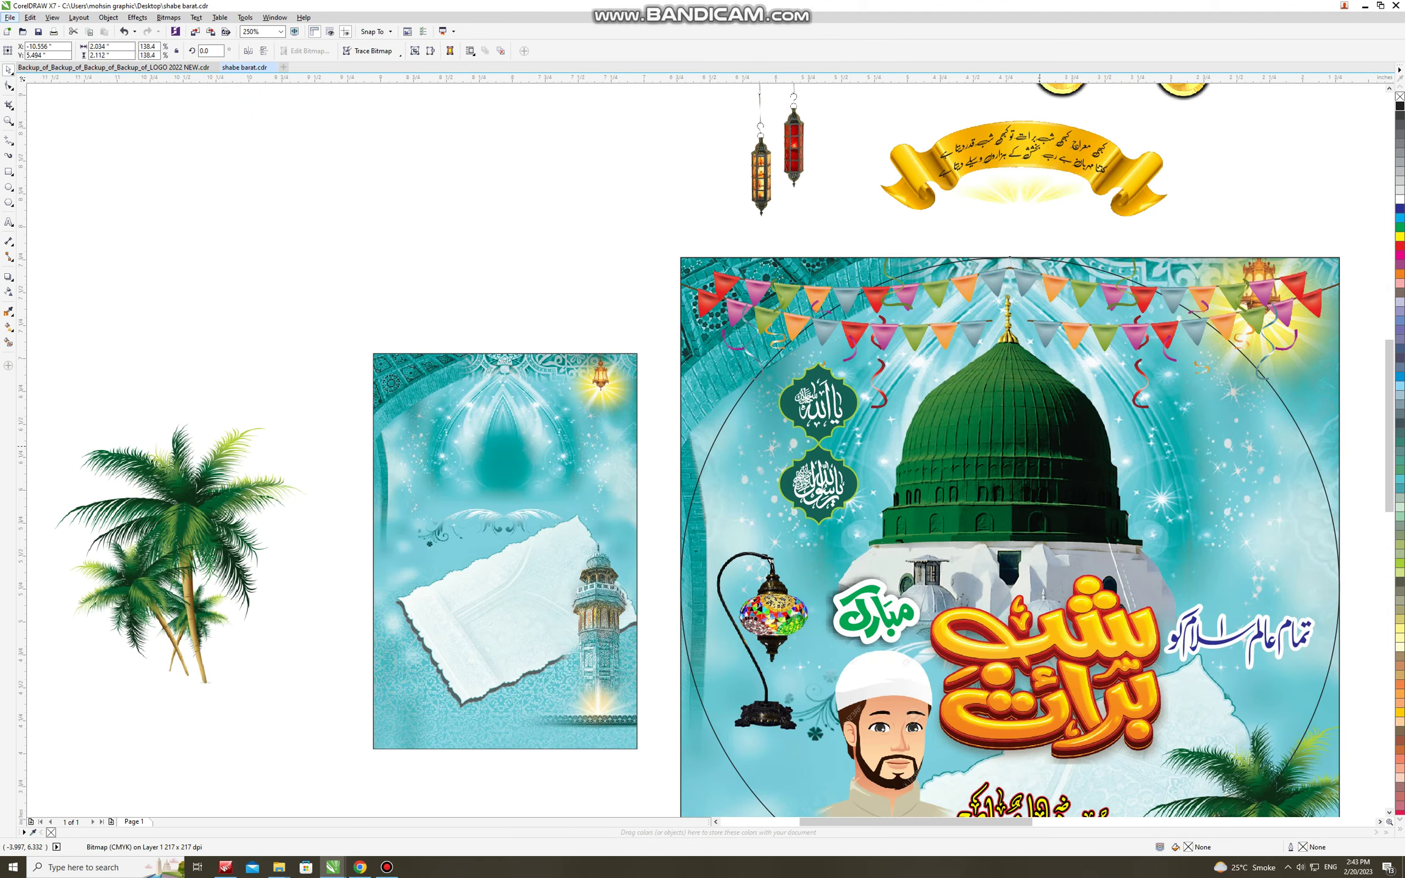
Step: Duplicate all objects of the square poster and place the copy on the far side of the palm trees
left_click(1039, 447)
scroll(743, 374, "down", 1)
left_click_drag(1132, 297, 700, 695)
left_click_drag(923, 470, 184, 485)
right_click(184, 484)
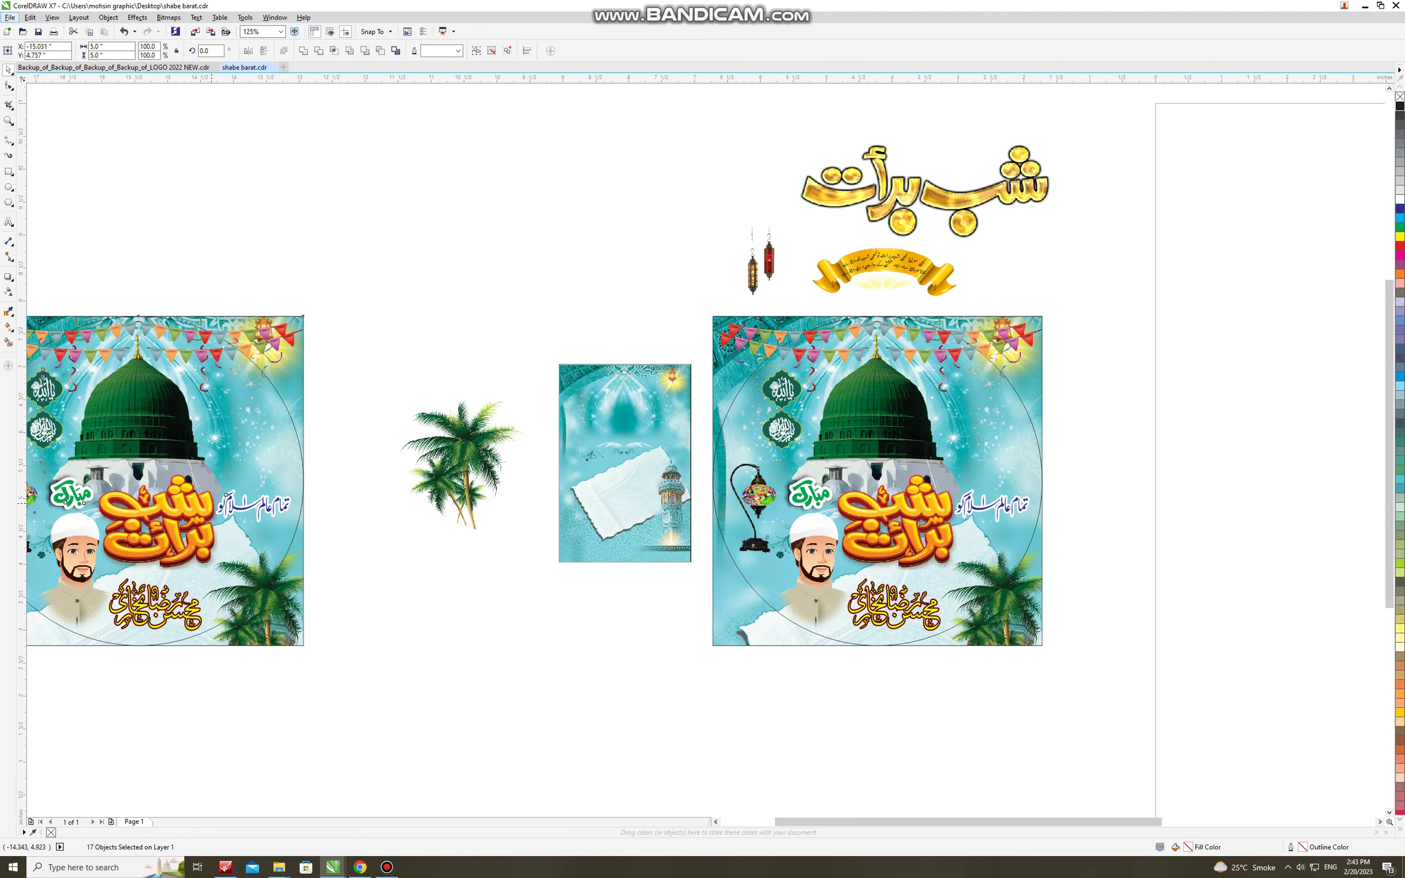
Step: Ungroup the poster copy and delete its square PowerClip background
key("ctrl+u")
left_click(272, 276)
left_click(320, 366)
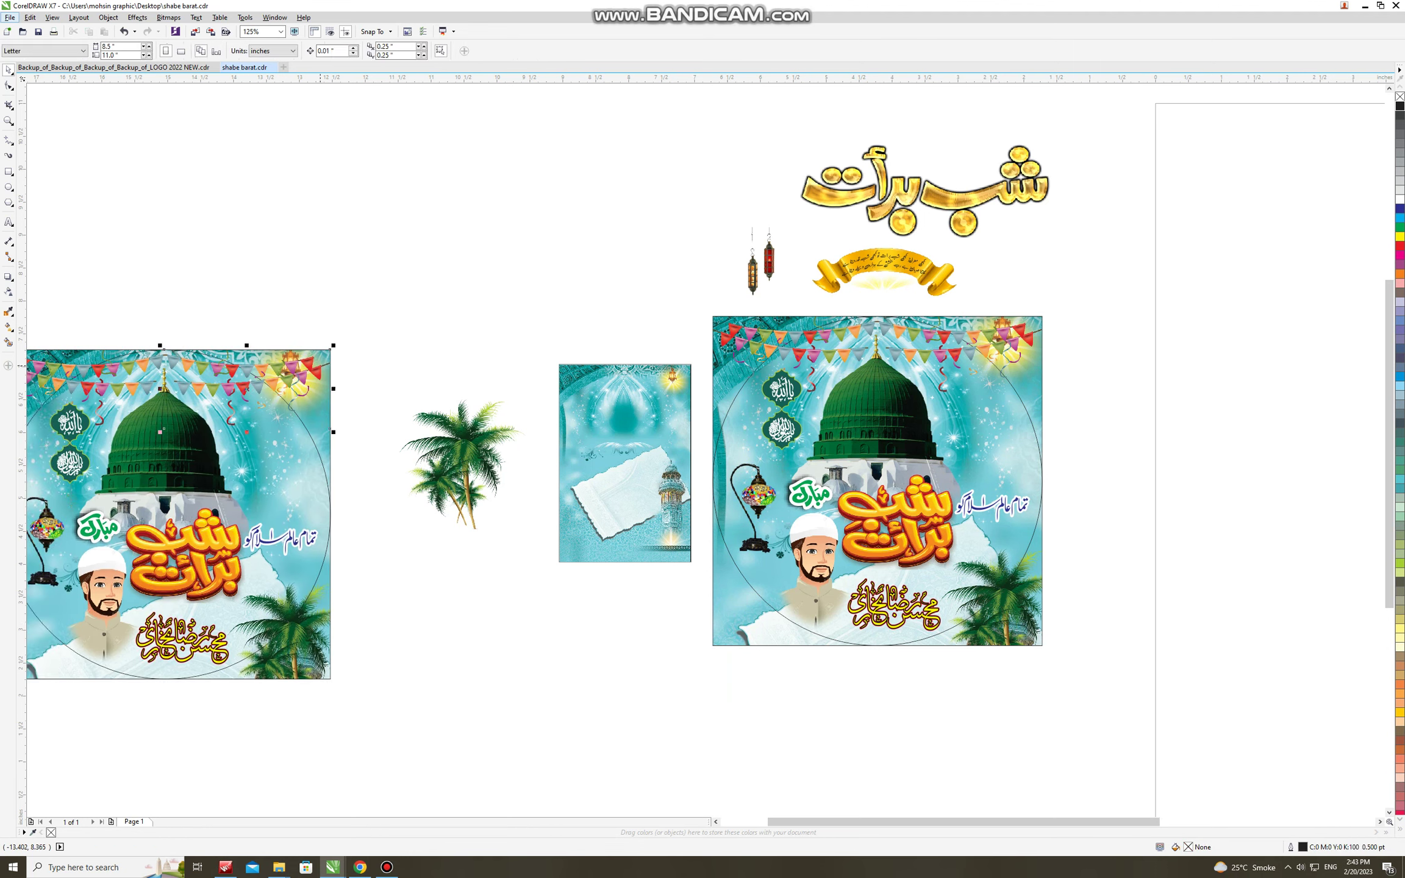
left_click(160, 431)
key("Delete")
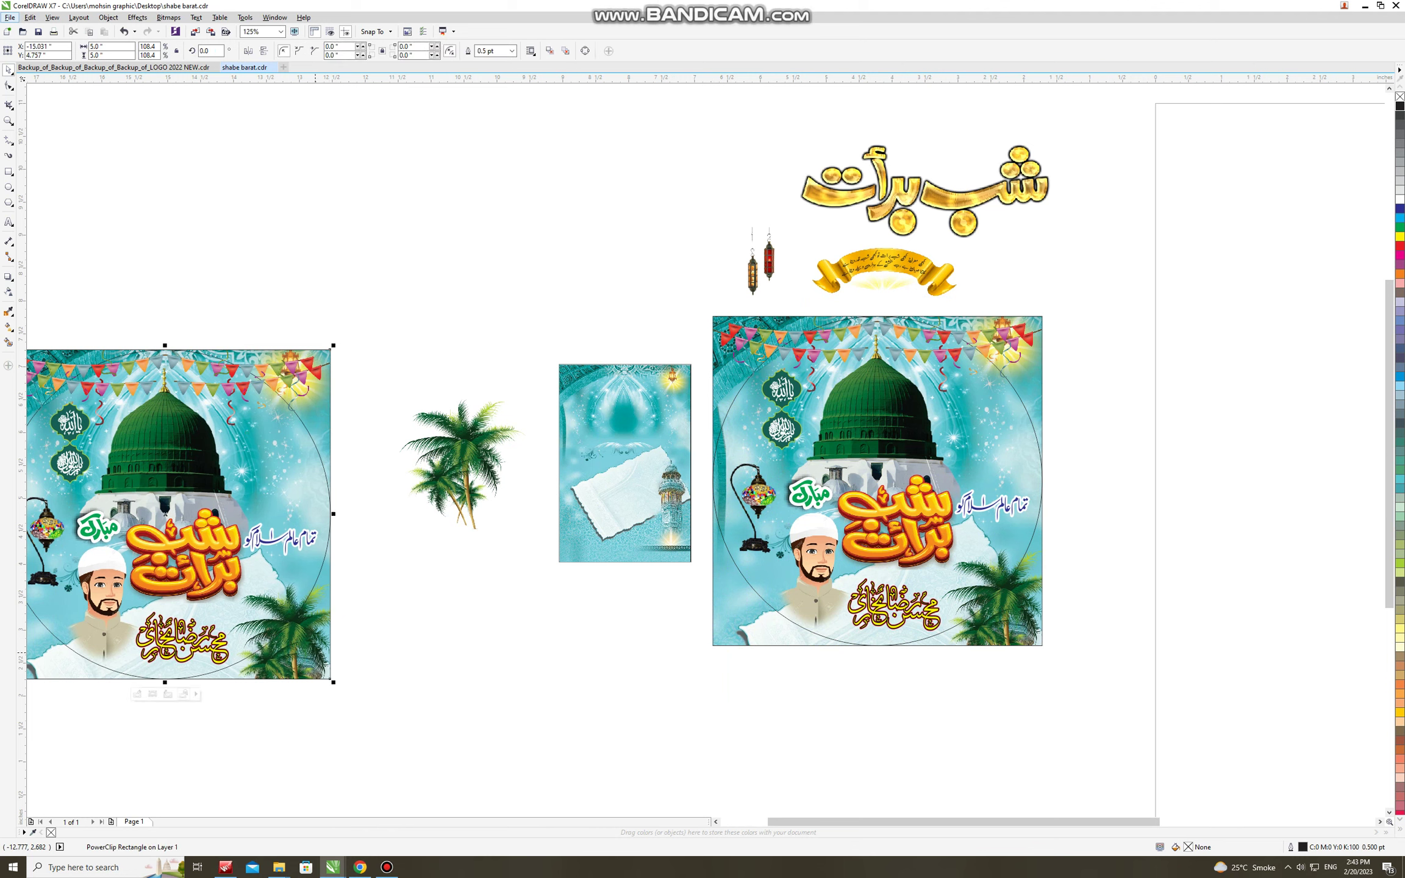
Step: Move the circle clear of the copied artwork and place the green dome image over the portrait background
left_click(167, 441)
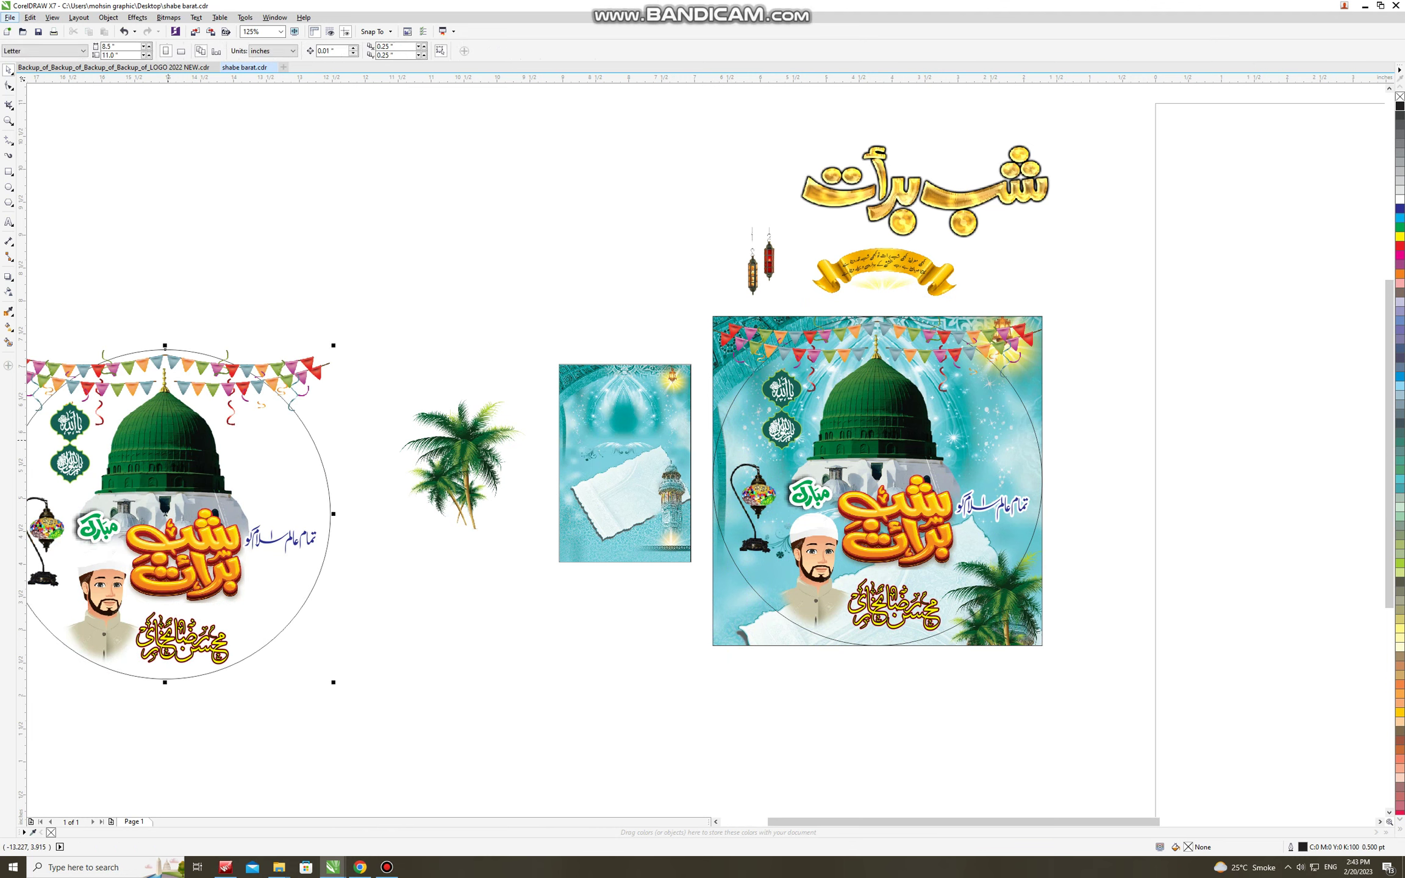
left_click_drag(168, 440, 302, 86)
left_click(175, 457)
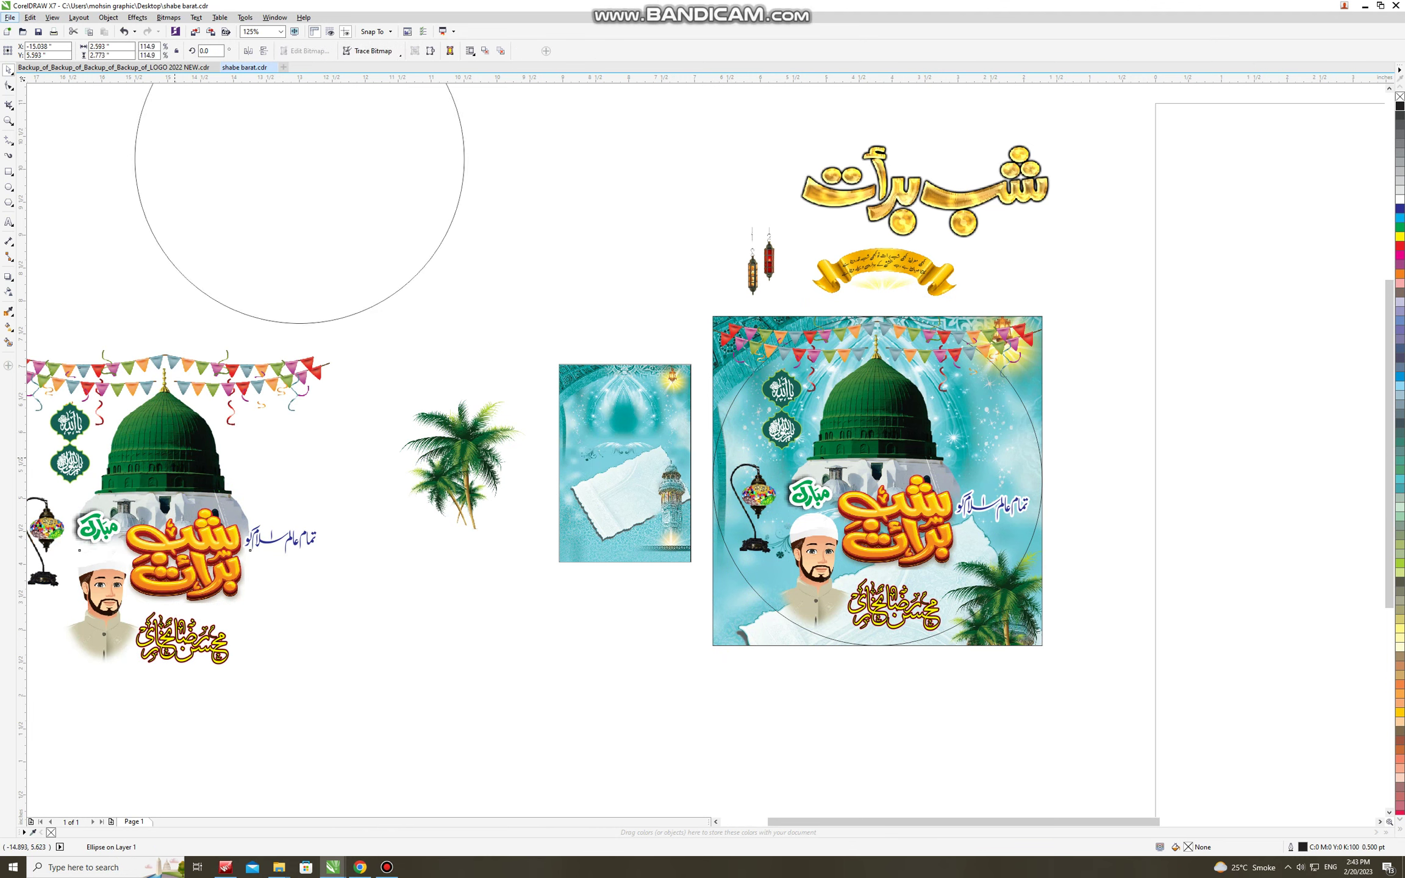
left_click_drag(174, 457, 613, 412)
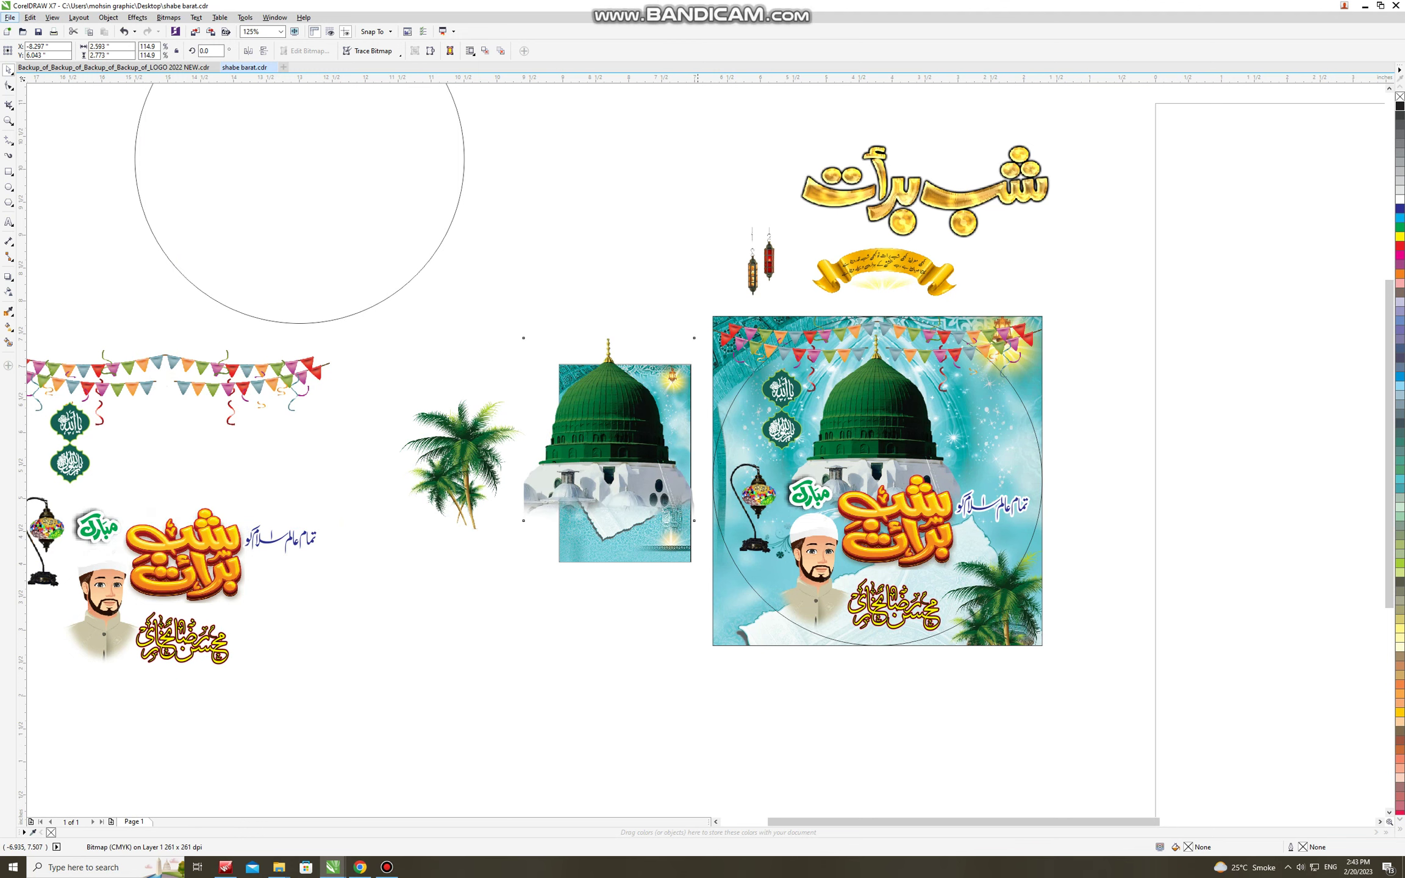
Step: Scale the green dome down to about 1.17 by 1.26 in and position it under the arch of the portrait background
scroll(641, 393, "up", 1)
left_click_drag(698, 334, 671, 404)
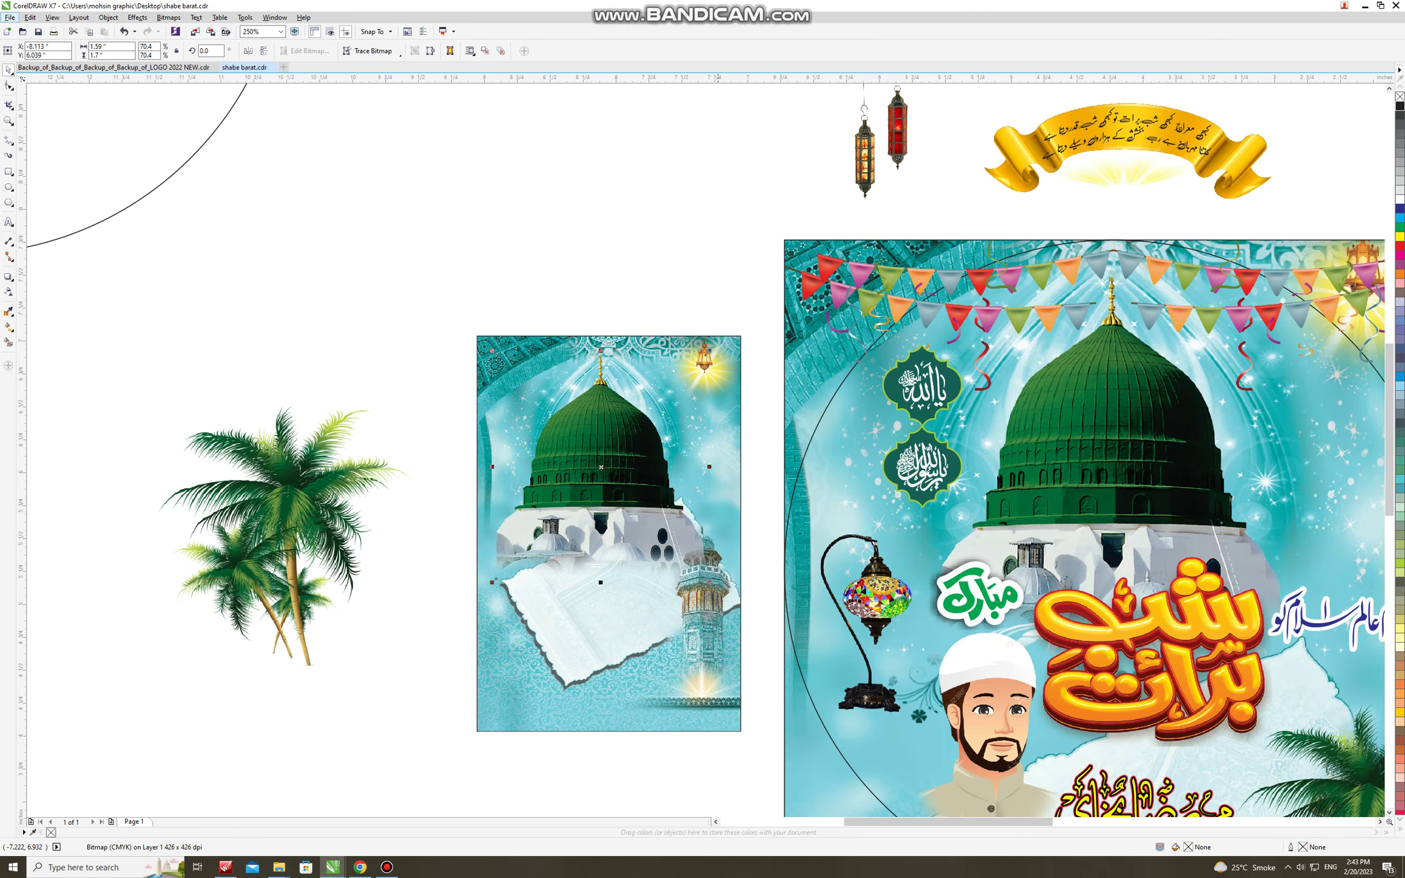
left_click_drag(711, 352, 681, 383)
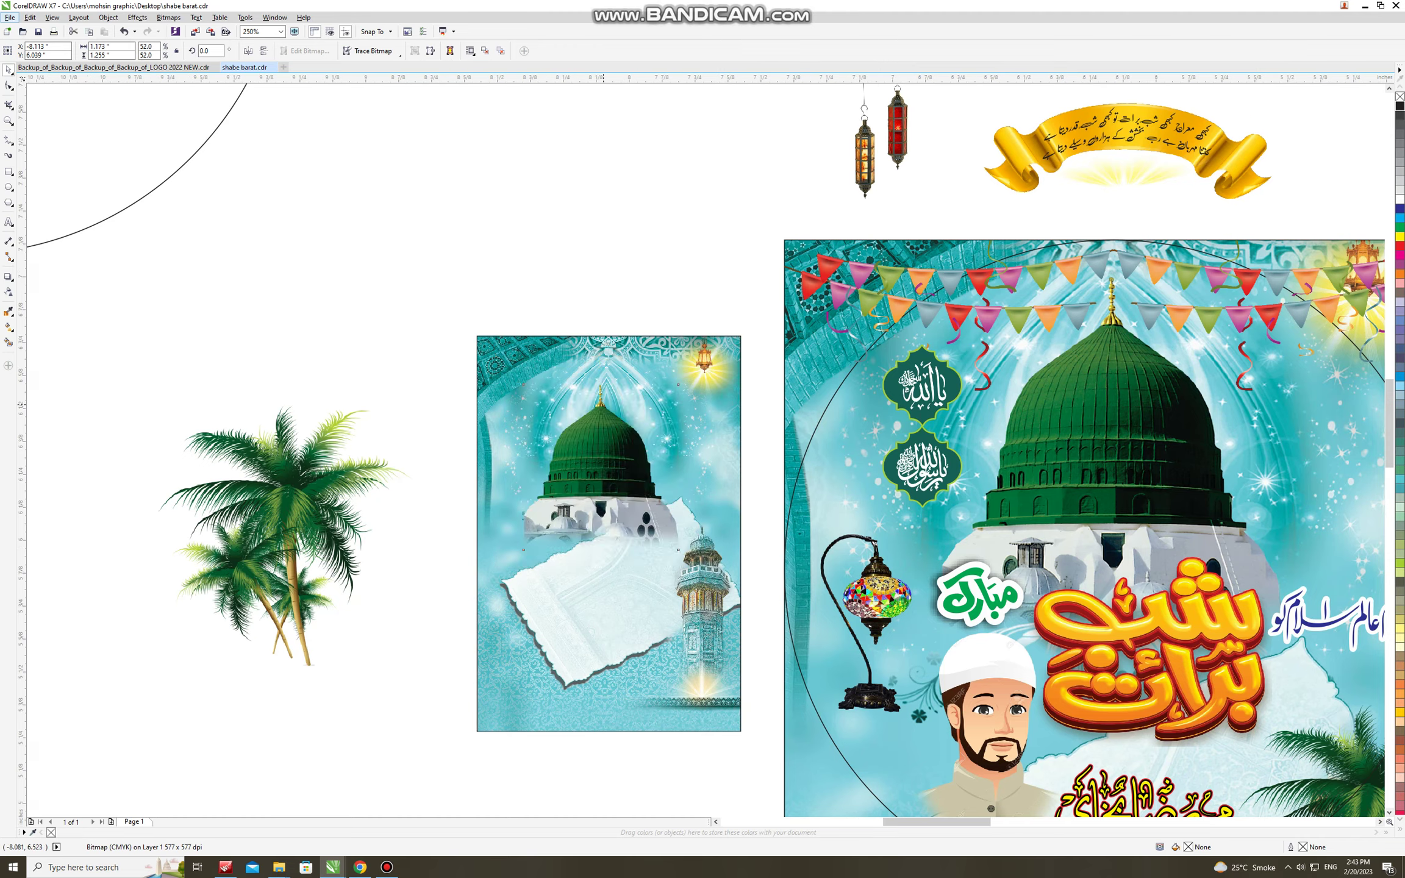
scroll(603, 405, "up", 1)
left_click_drag(589, 447, 609, 423)
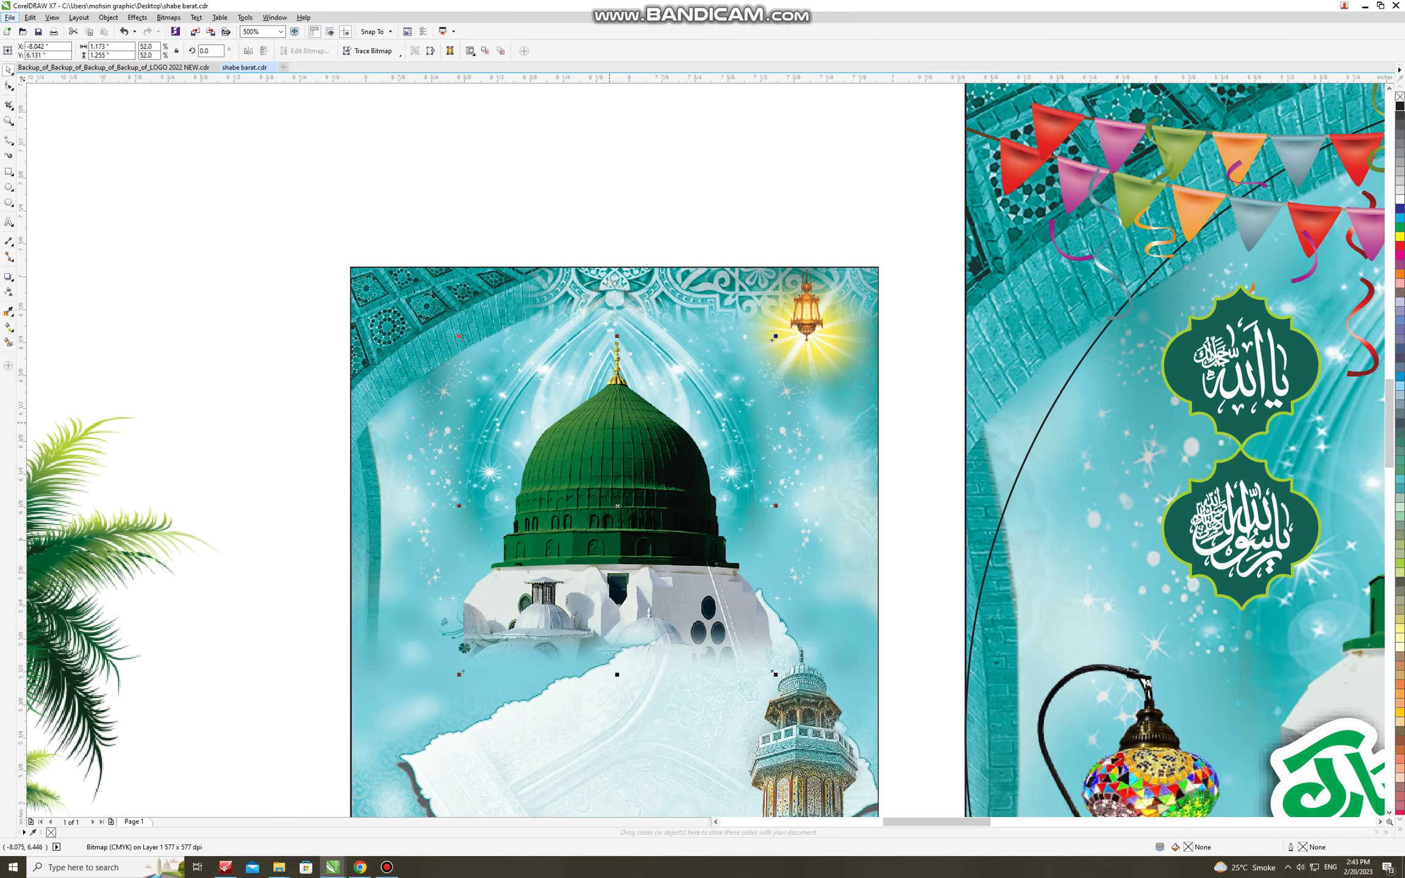
scroll(636, 418, "down", 6)
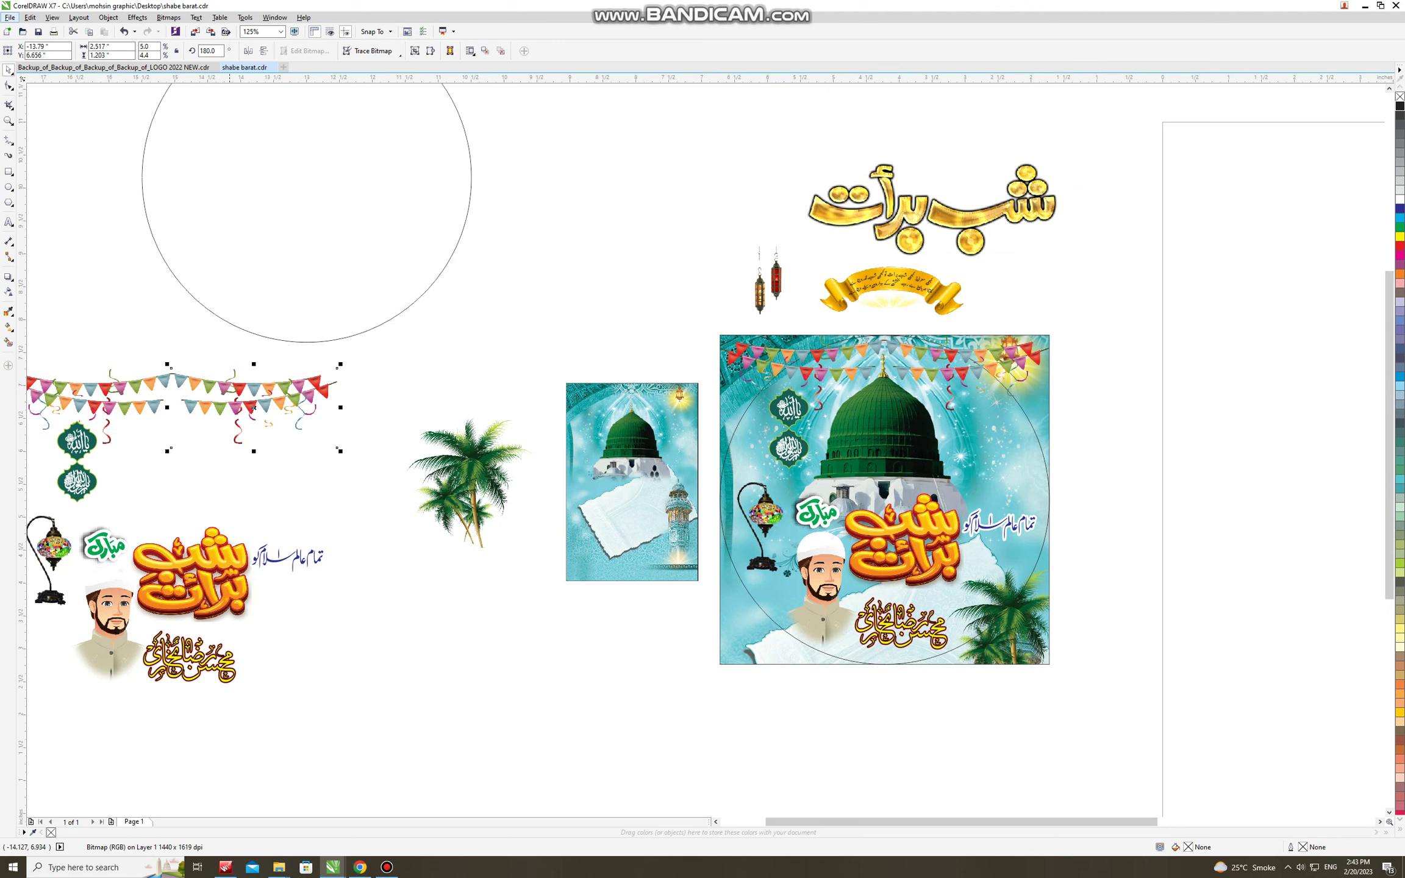
left_click_drag(262, 407, 572, 316)
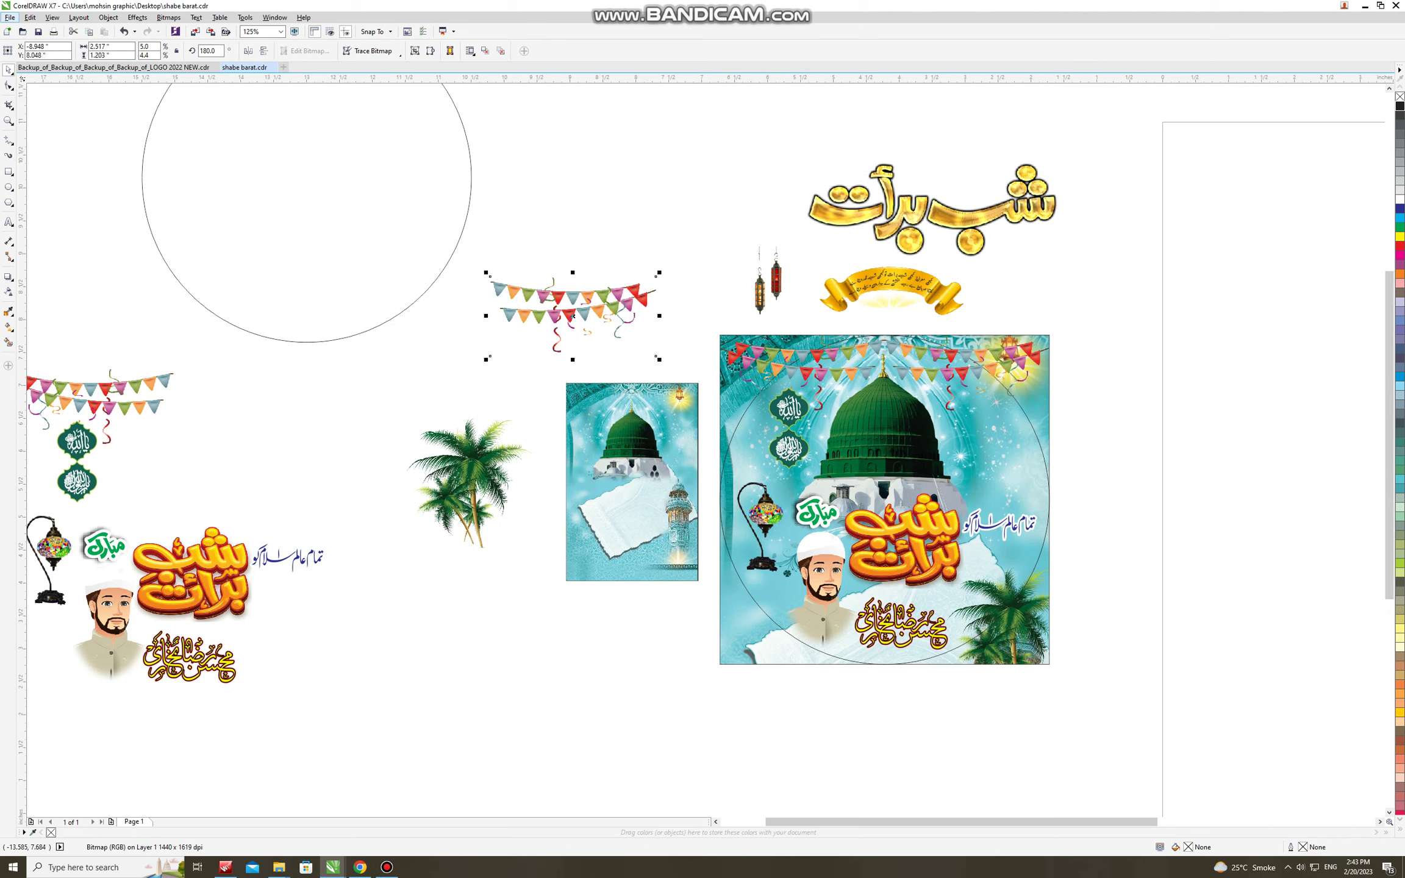
key("ctrl+z")
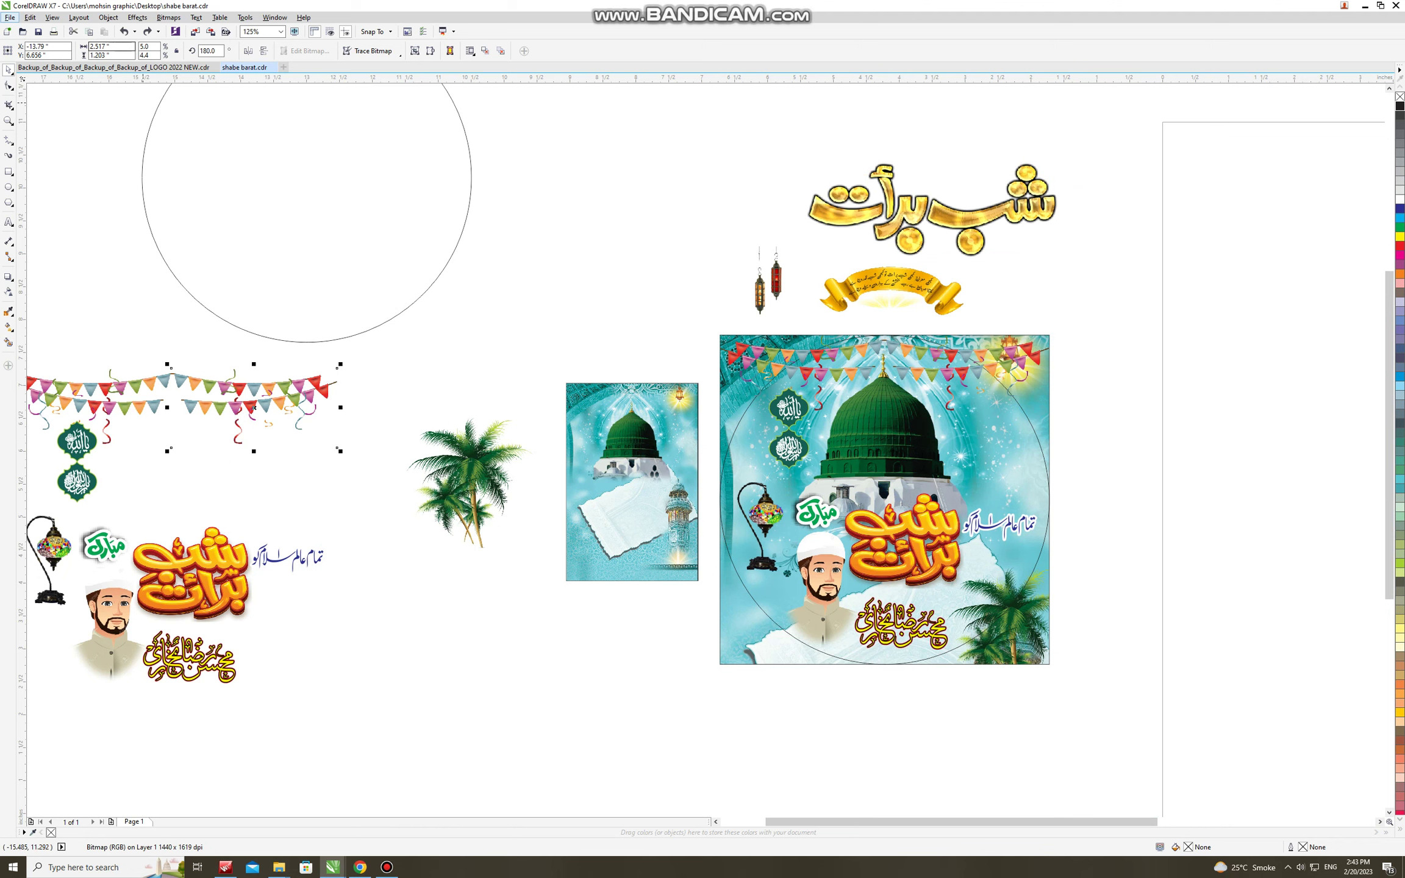
double_click(101, 47)
type("2")
key("Return")
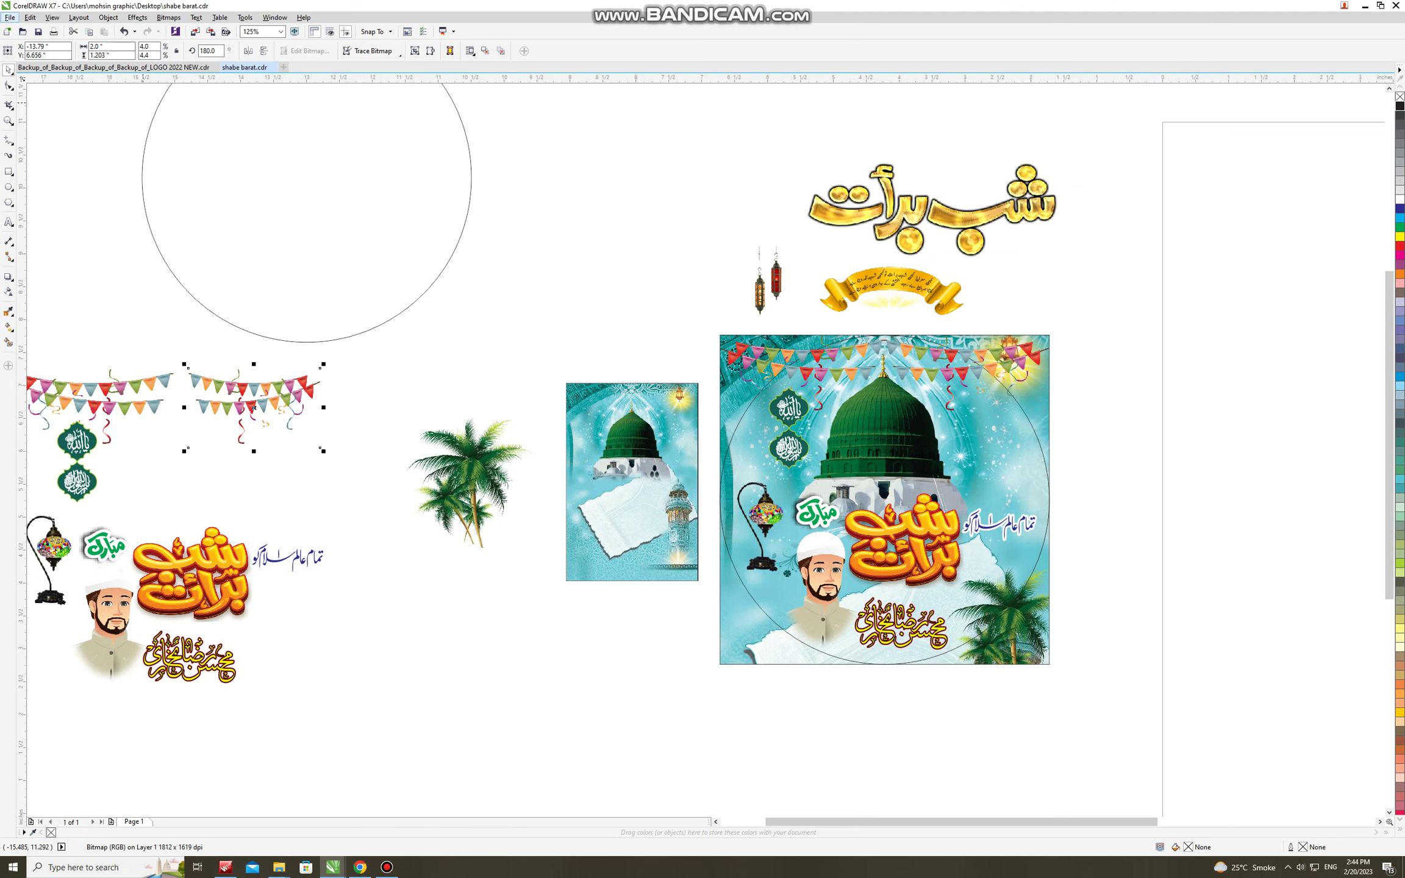
key("ctrl+z")
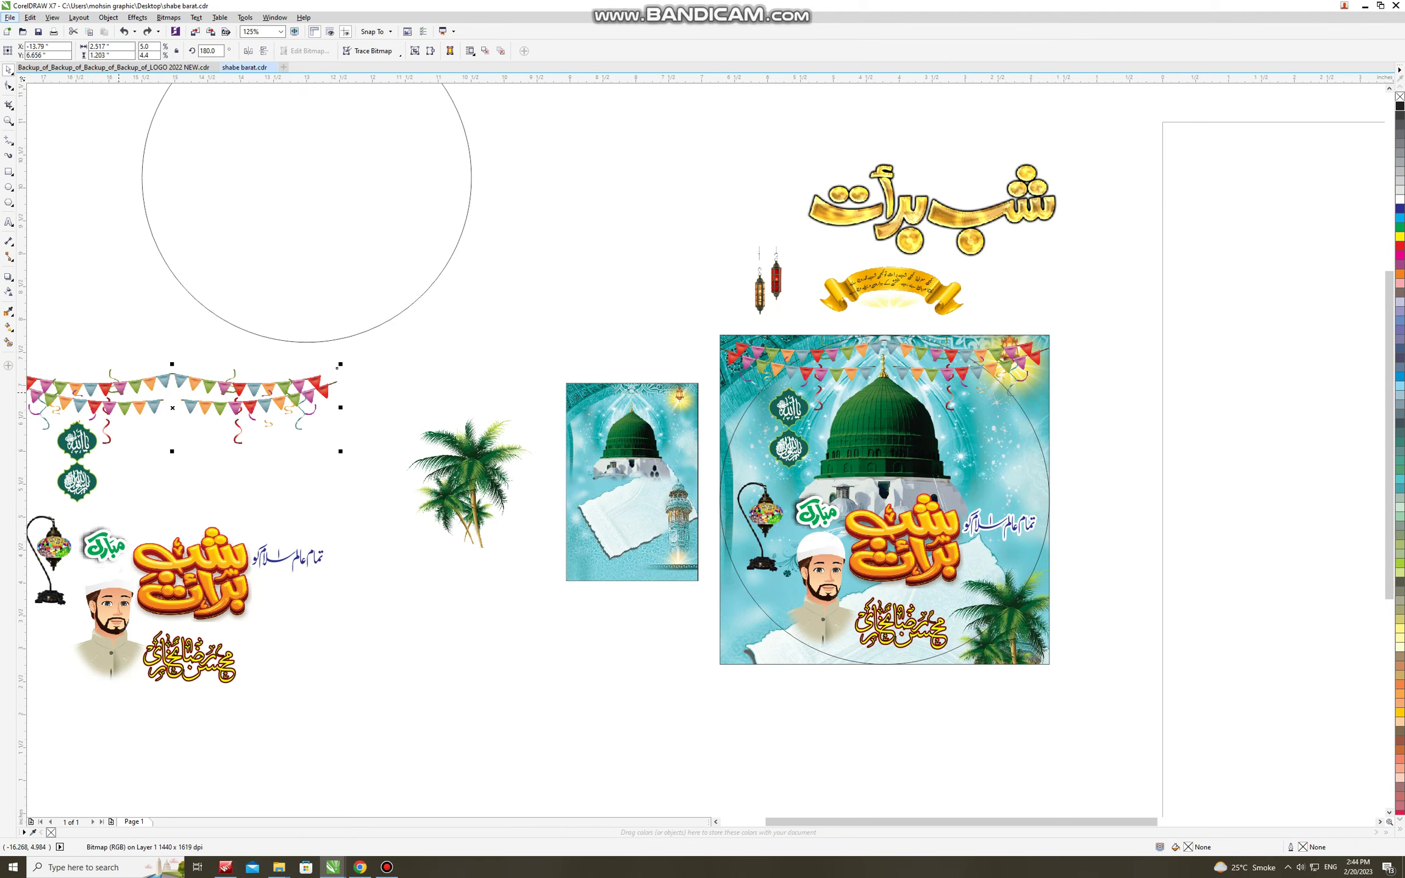
Step: Place the grouped bunting flags across the top of the portrait background, scaled to about 2.01 by 0.48 in
left_click_drag(337, 367, 734, 501)
scroll(663, 370, "up", 1)
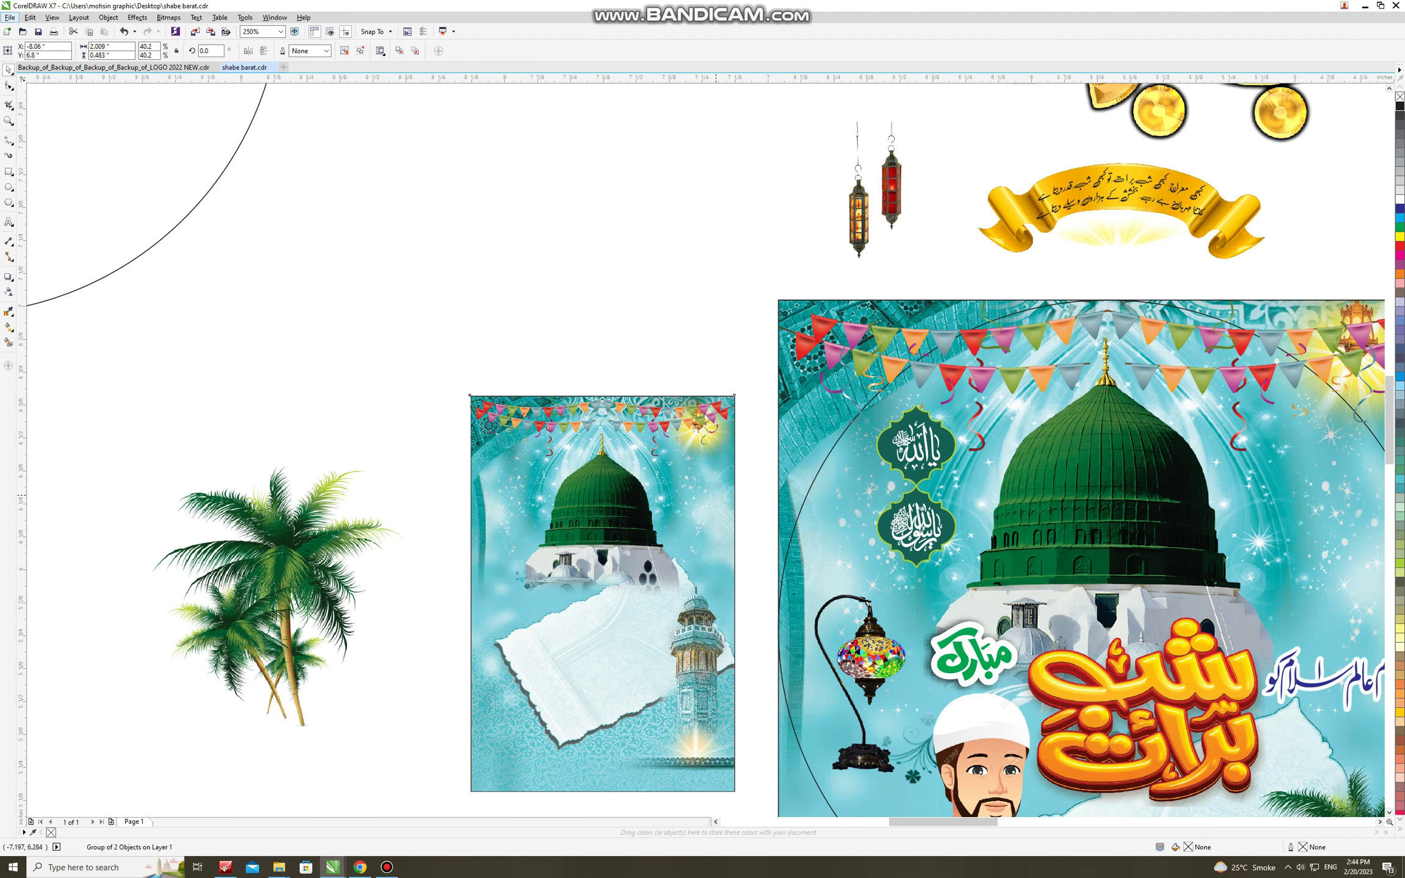
scroll(716, 493, "up", 2)
scroll(567, 433, "down", 2)
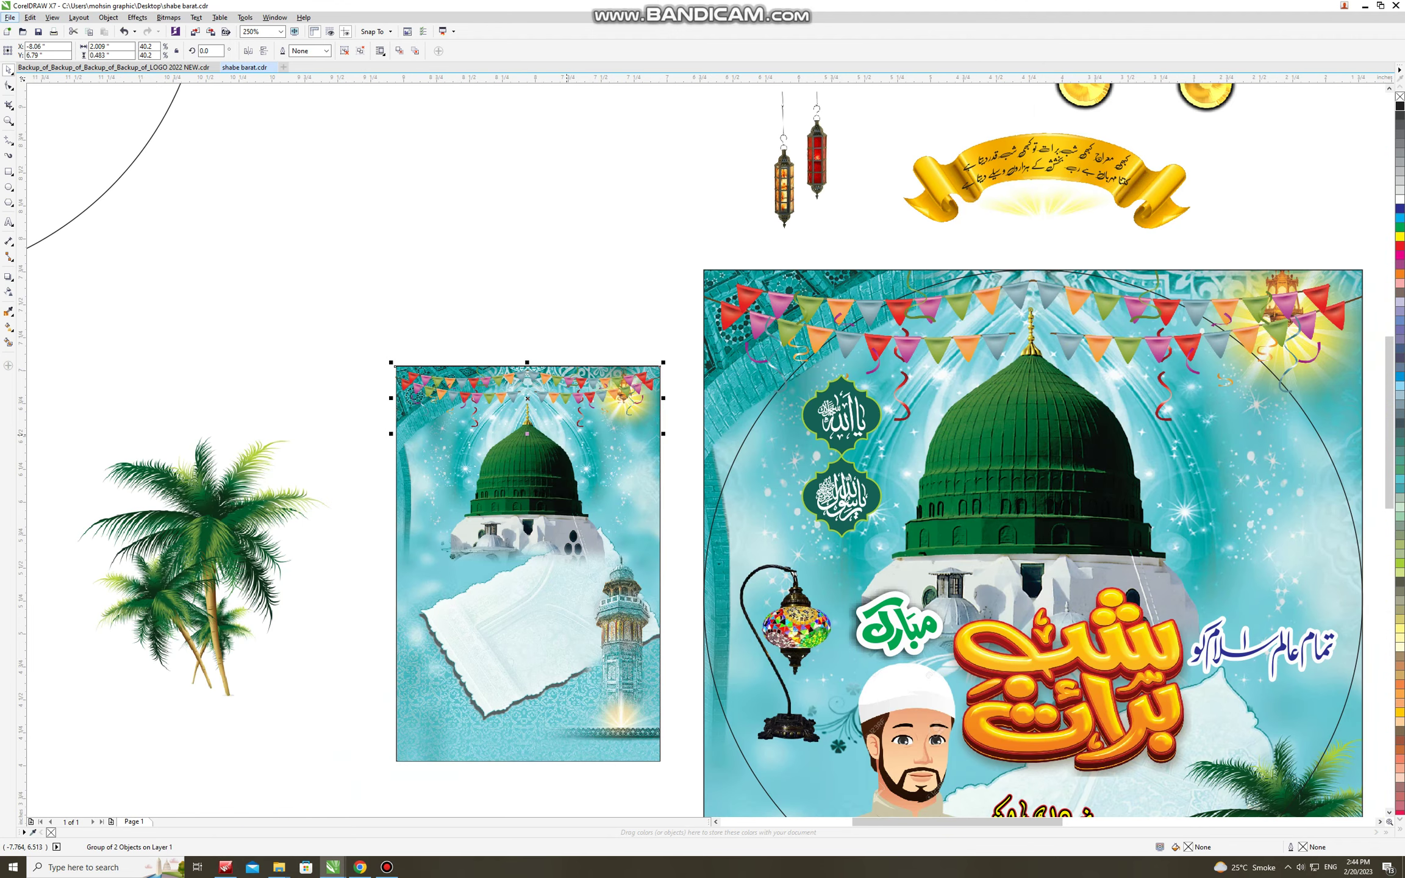
Step: Move the palm trees to the lower-right corner of the portrait poster and scale them down to fit beside the minaret
left_click(212, 514)
left_click_drag(212, 513, 643, 623)
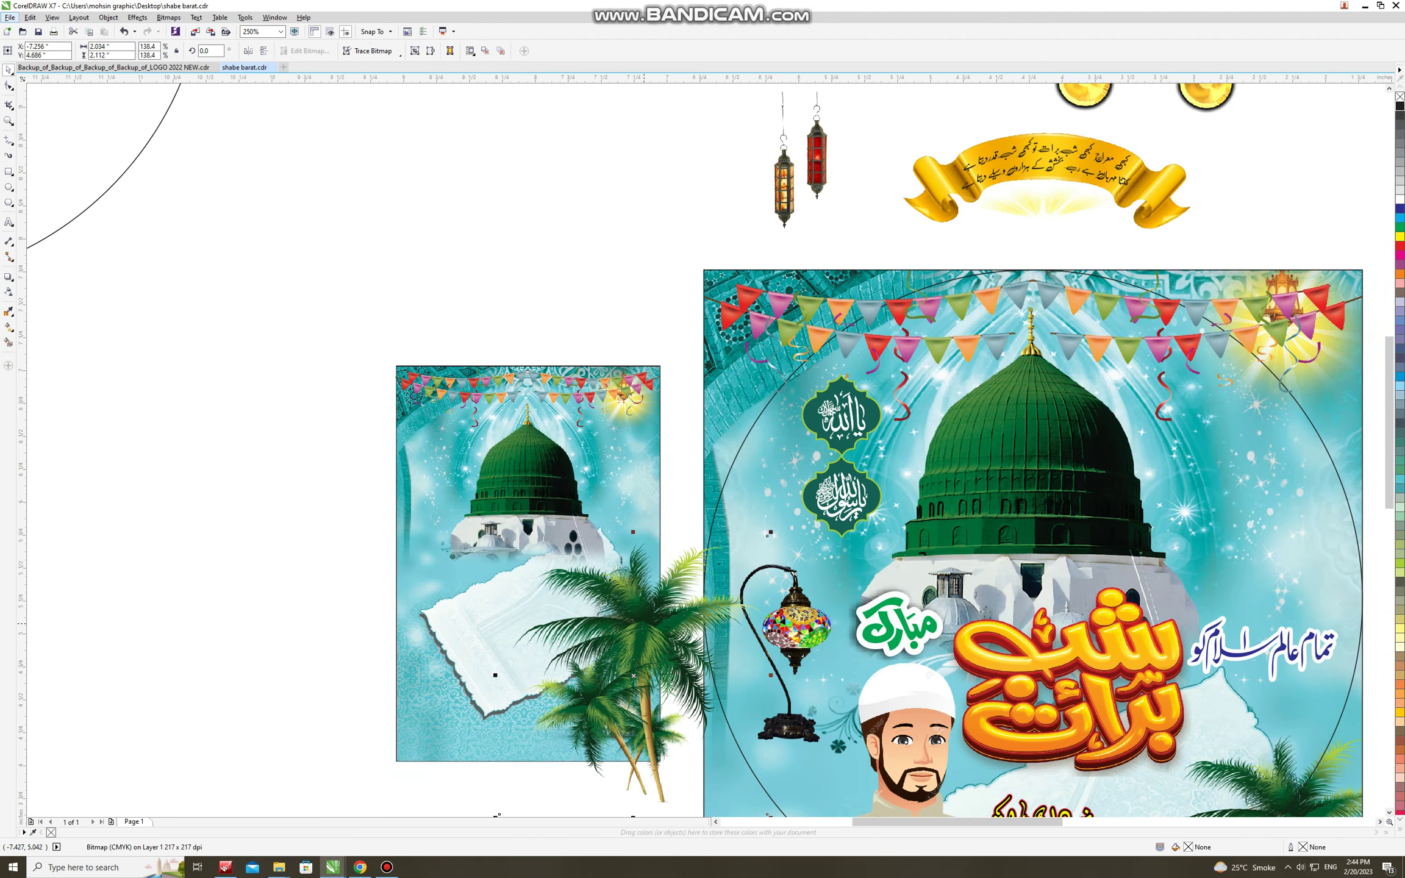
left_click_drag(768, 535, 725, 579)
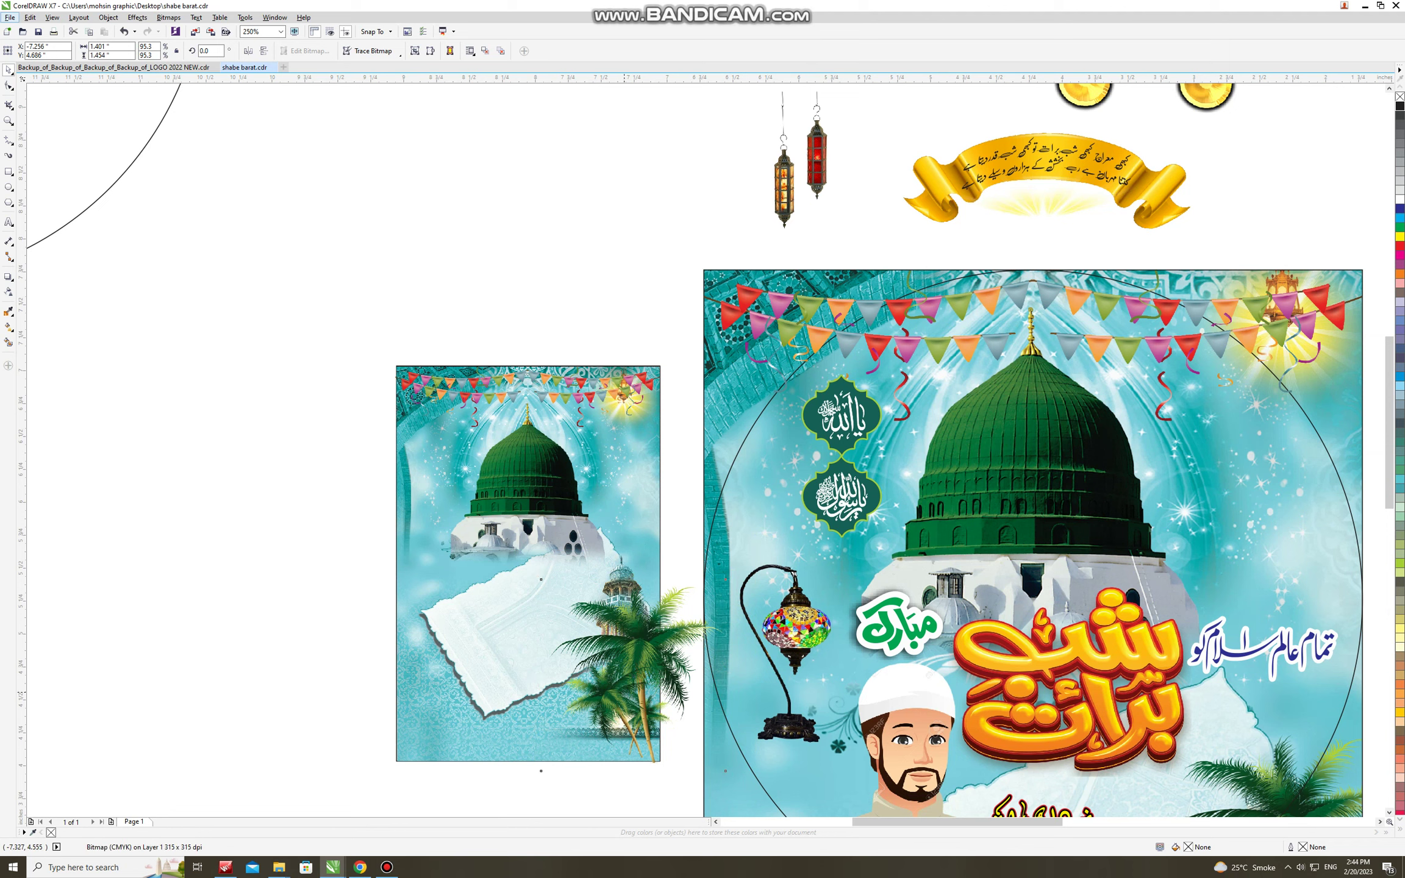
left_click_drag(623, 684, 617, 703)
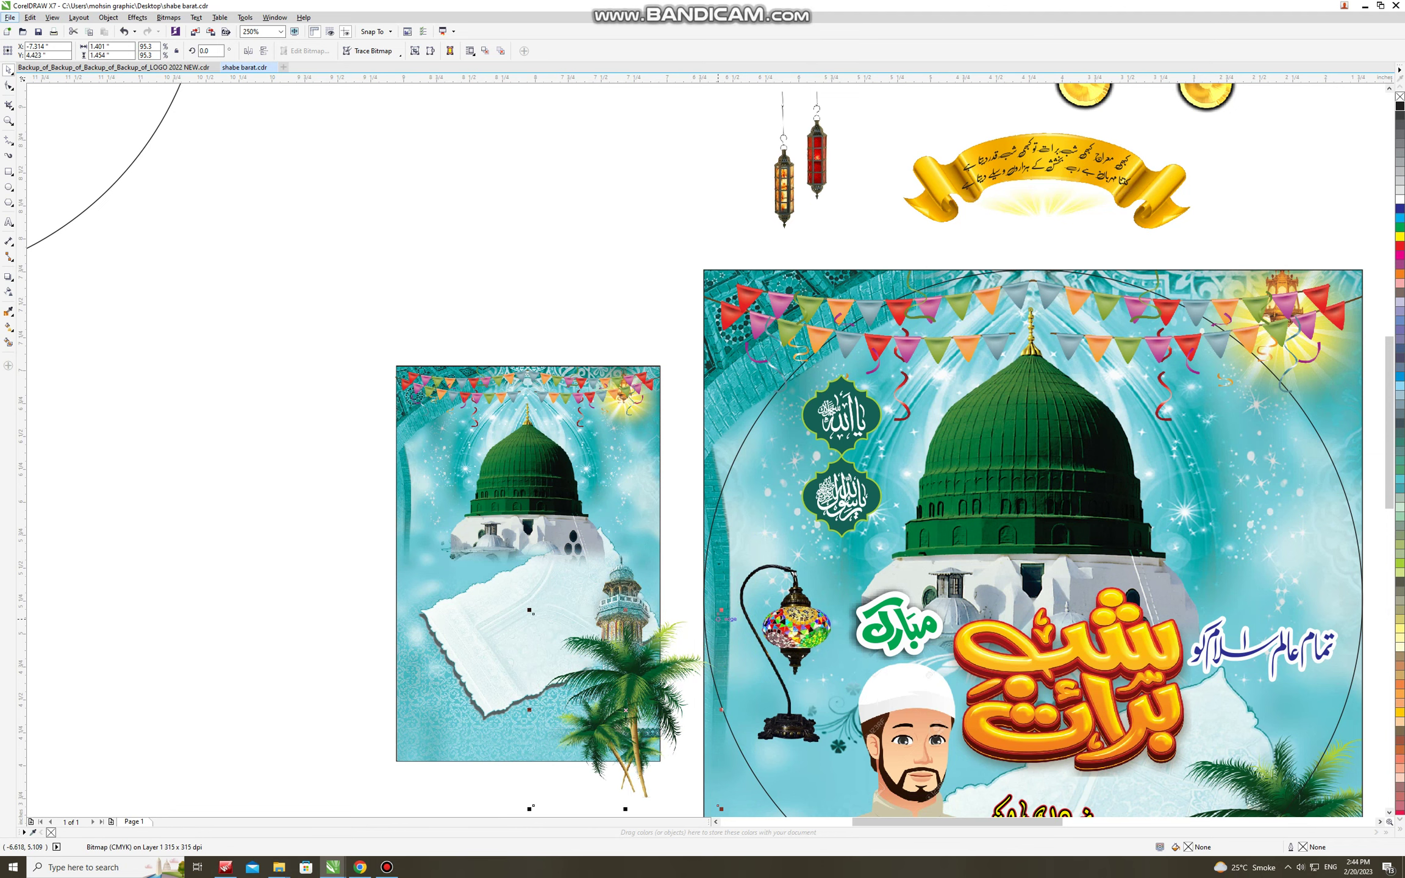
left_click_drag(721, 611, 695, 637)
mouse_move(628, 730)
left_mouse_down()
mouse_move(628, 743)
mouse_move(633, 700)
left_mouse_up()
scroll(482, 617, "down", 3)
Step: Copy the golden Shab-e-Barat title onto the portrait poster below the dome, scaled to about 1.78 by 0.71 in
left_click(688, 669)
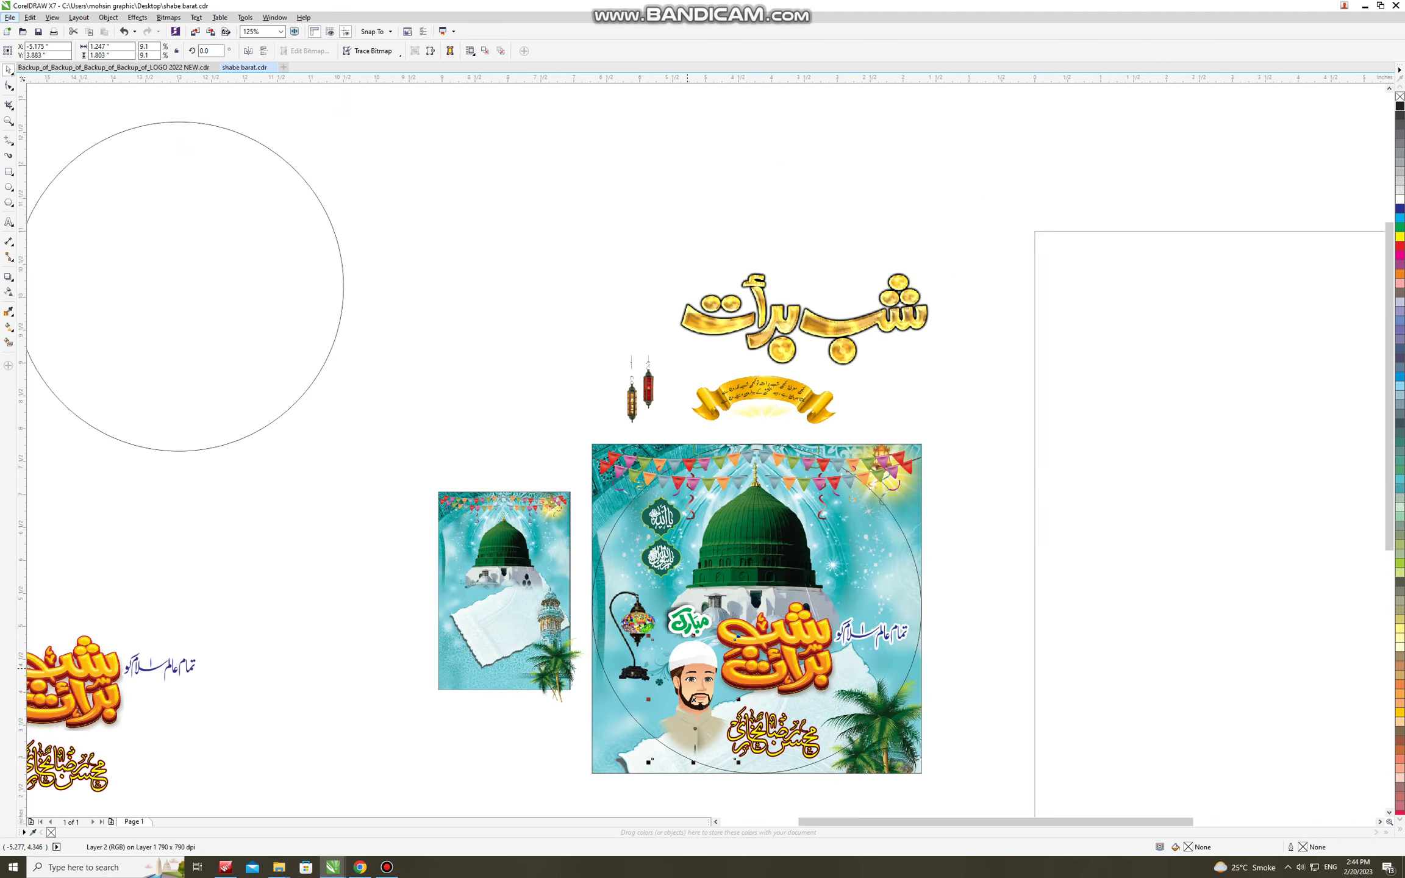
left_click_drag(790, 327, 360, 510)
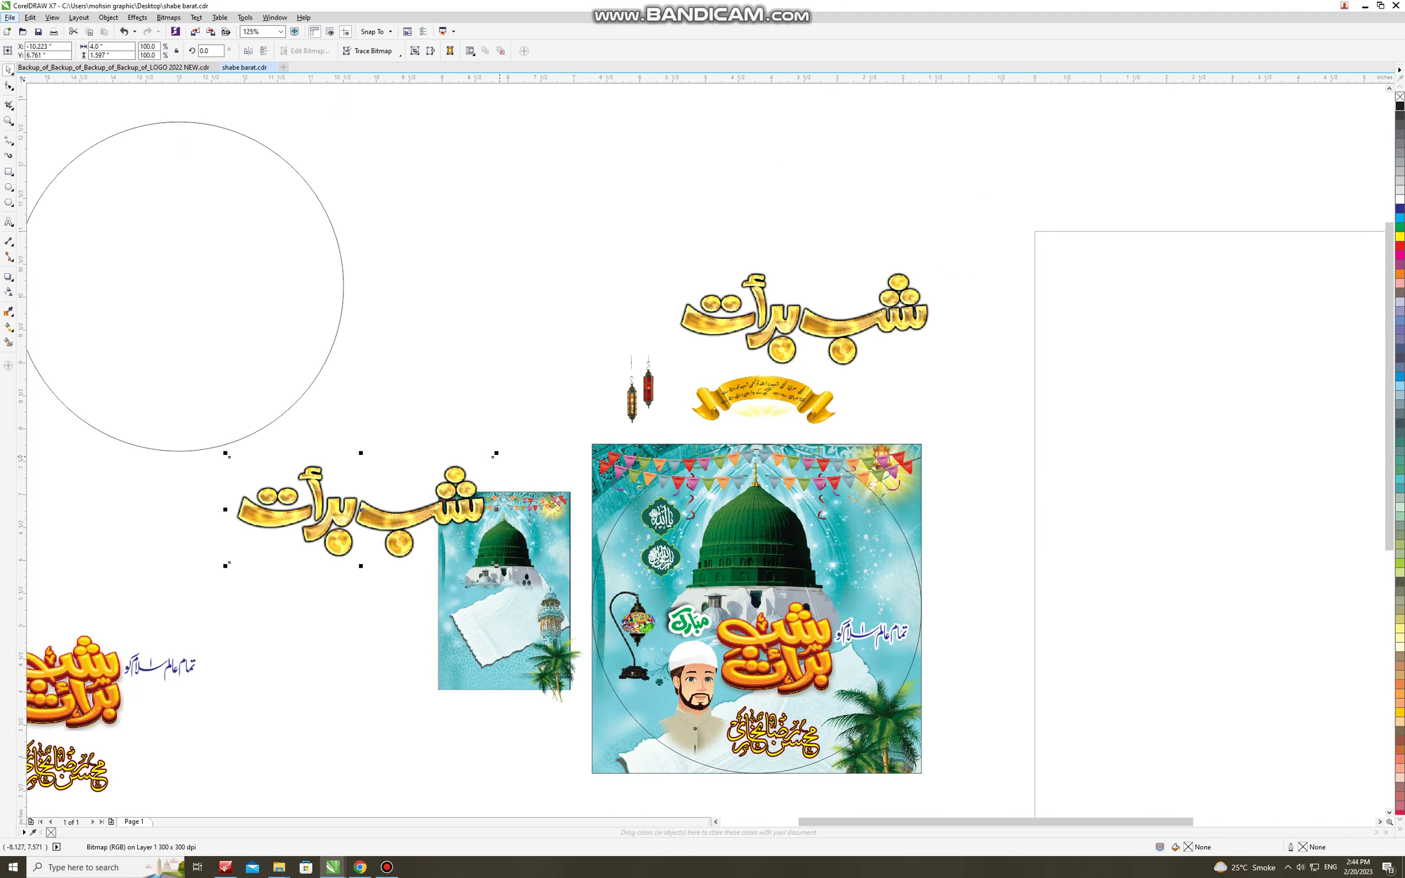
left_click_drag(497, 453, 433, 479)
left_click_drag(360, 511, 488, 593)
scroll(523, 595, "up", 3)
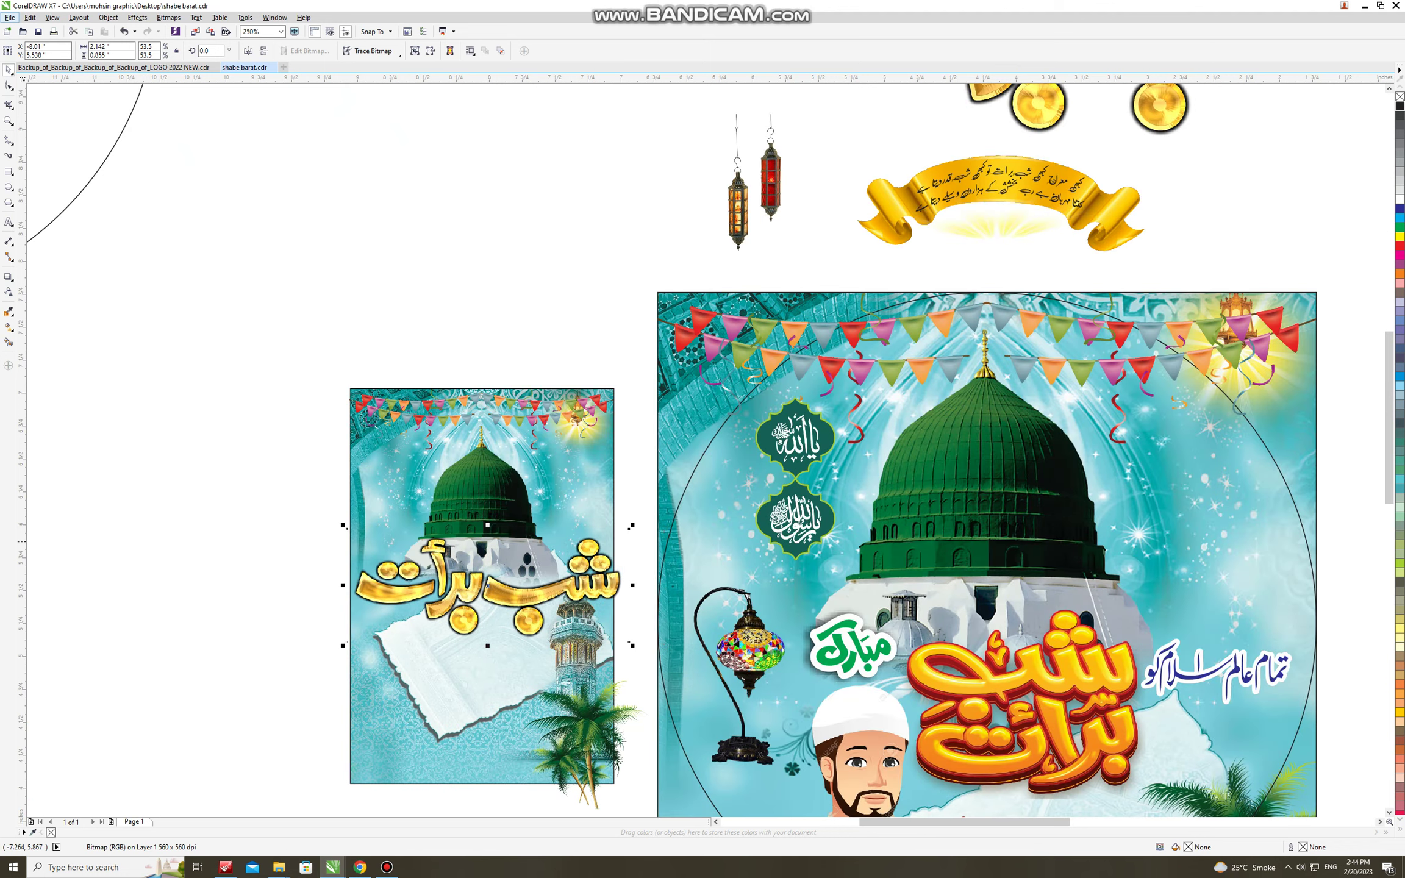
left_click_drag(631, 526, 608, 536)
scroll(488, 585, "up", 1)
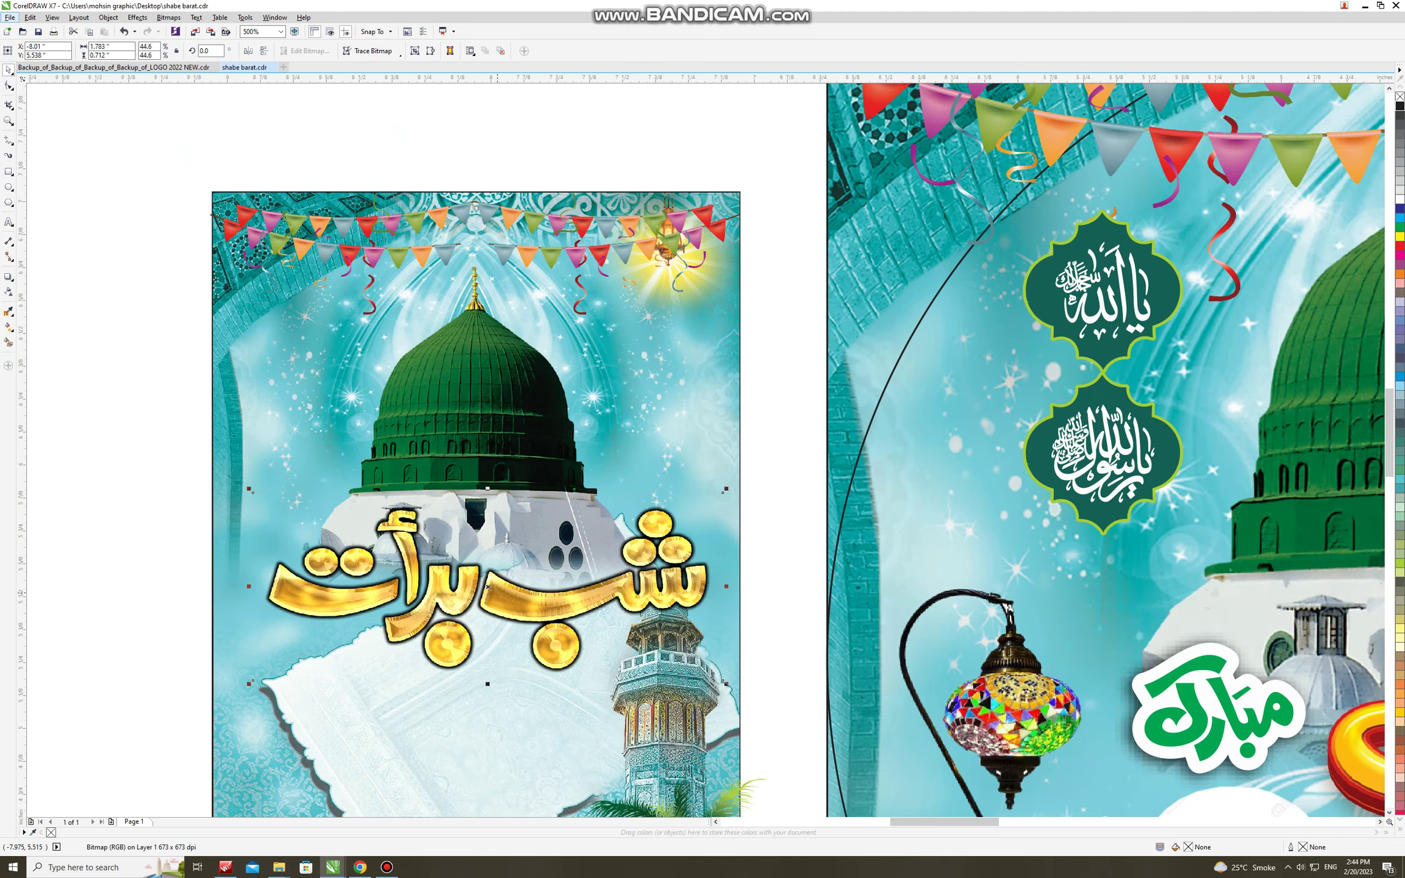
Step: Shift the golden title slightly and centre it horizontally on the portrait background
left_click_drag(497, 593, 483, 593)
scroll(468, 592, "down", 1)
left_click(361, 645, "shift")
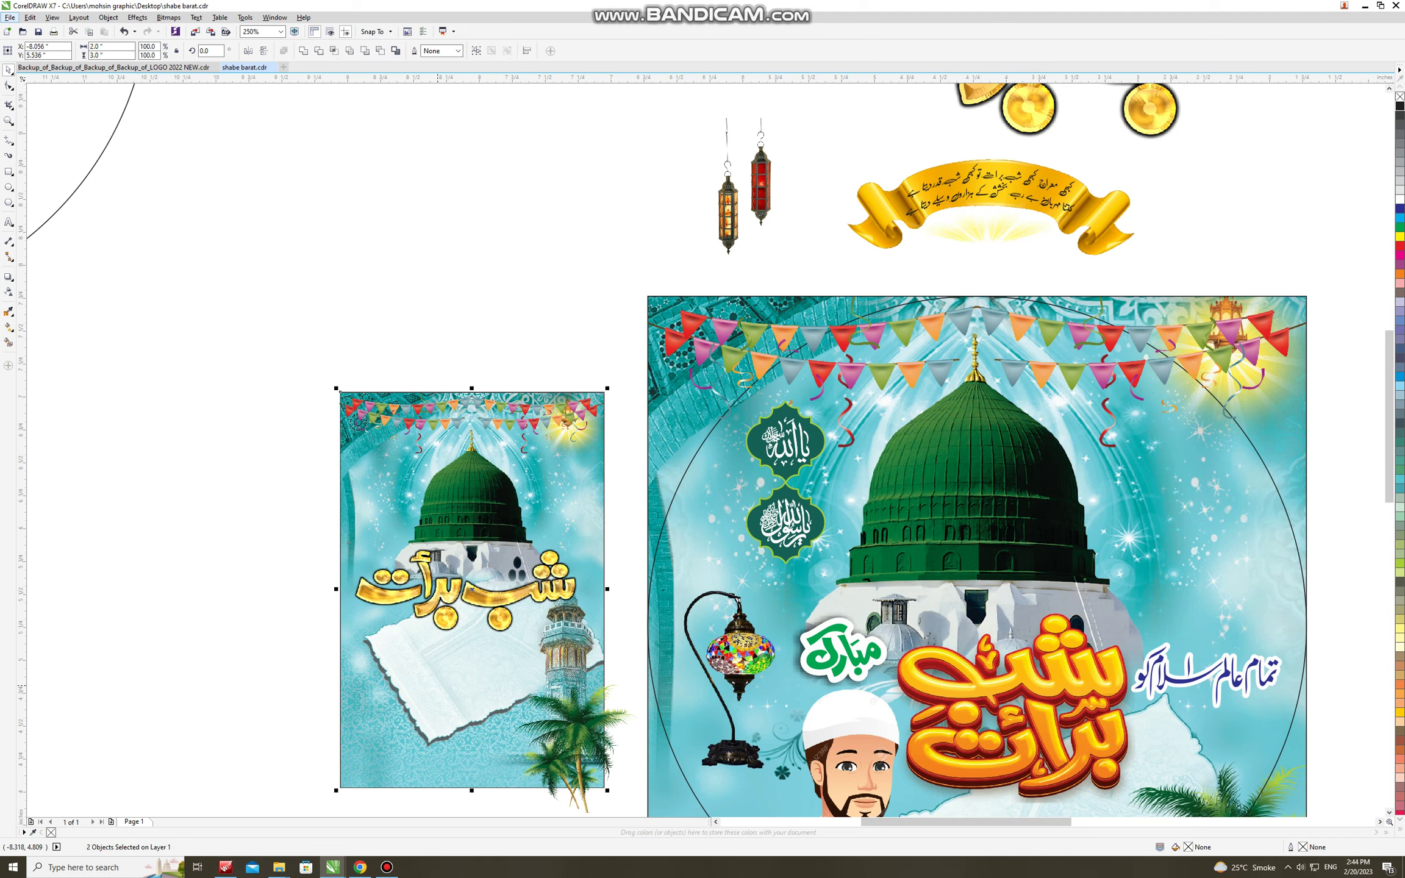
key("c")
Step: Copy the gold verse ribbon onto the portrait poster just above the dome, scaled to about 1.46 by 0.61 in
left_click_drag(797, 278, 1207, 127)
left_click_drag(1094, 166, 516, 399)
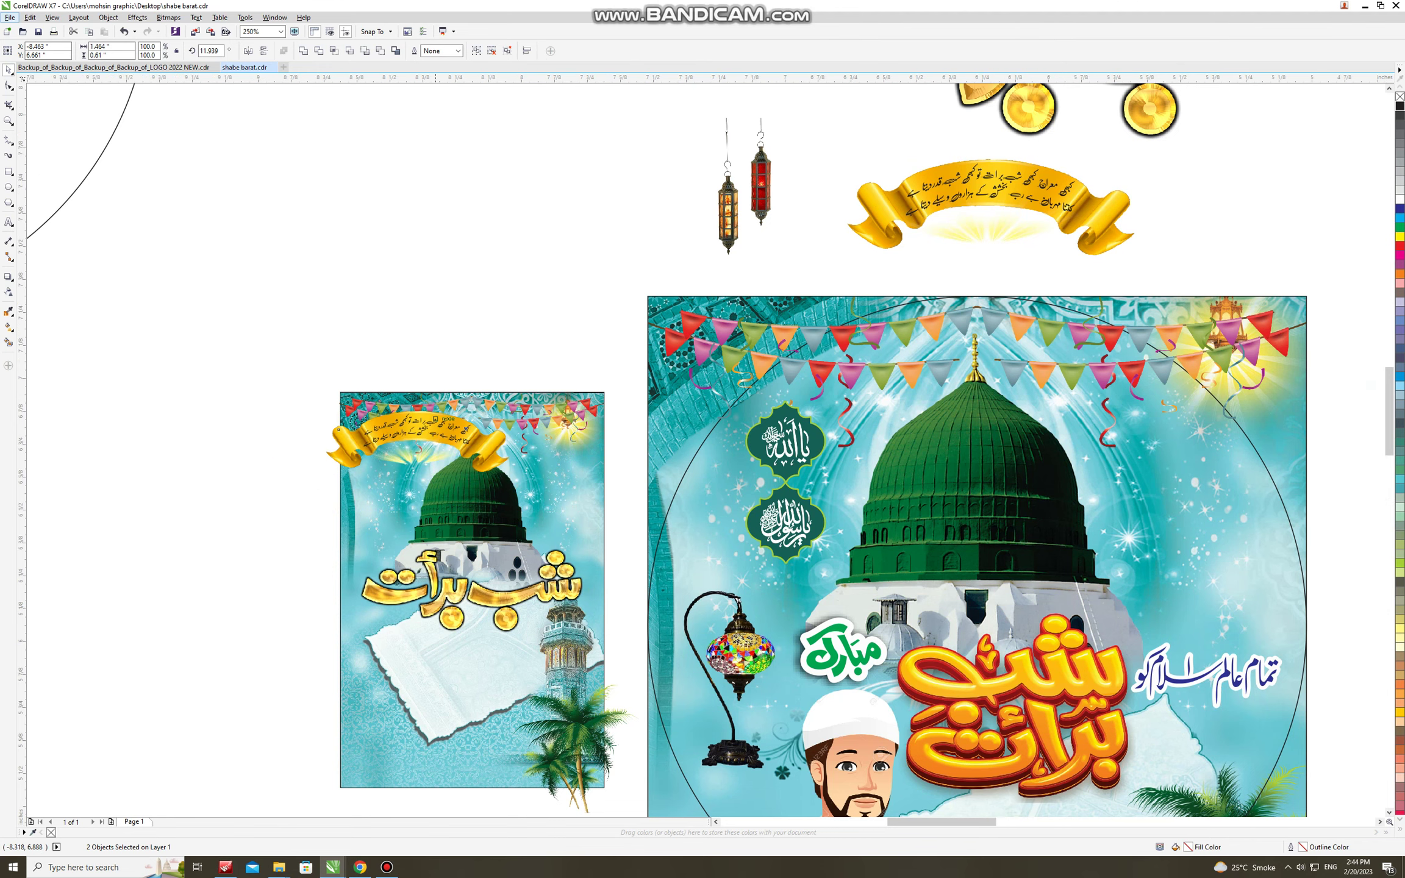
scroll(438, 416, "up", 1)
left_click_drag(403, 439, 508, 446)
key("Down")
key("Down")
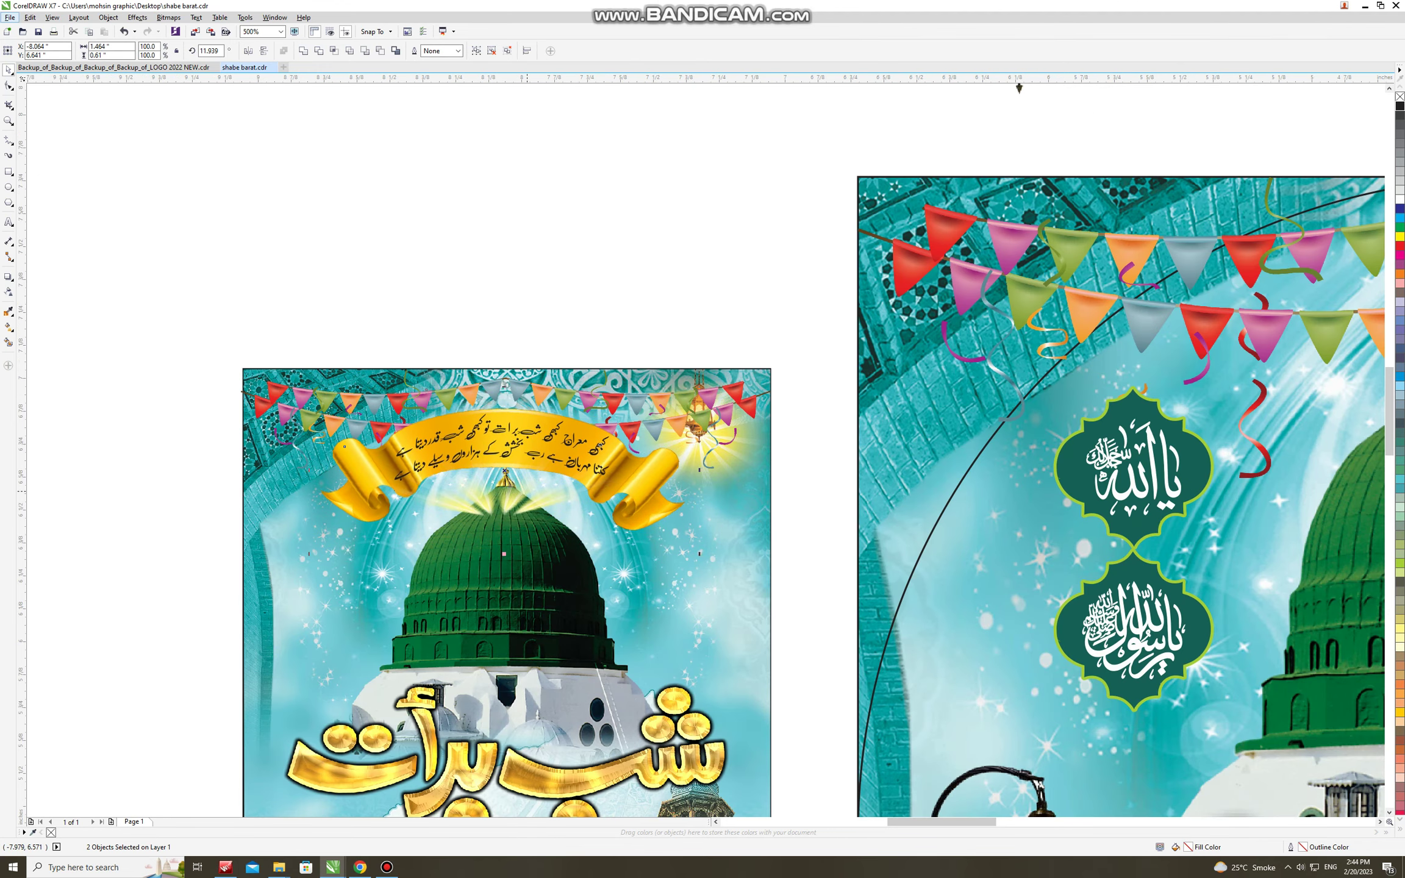
scroll(528, 490, "down", 3)
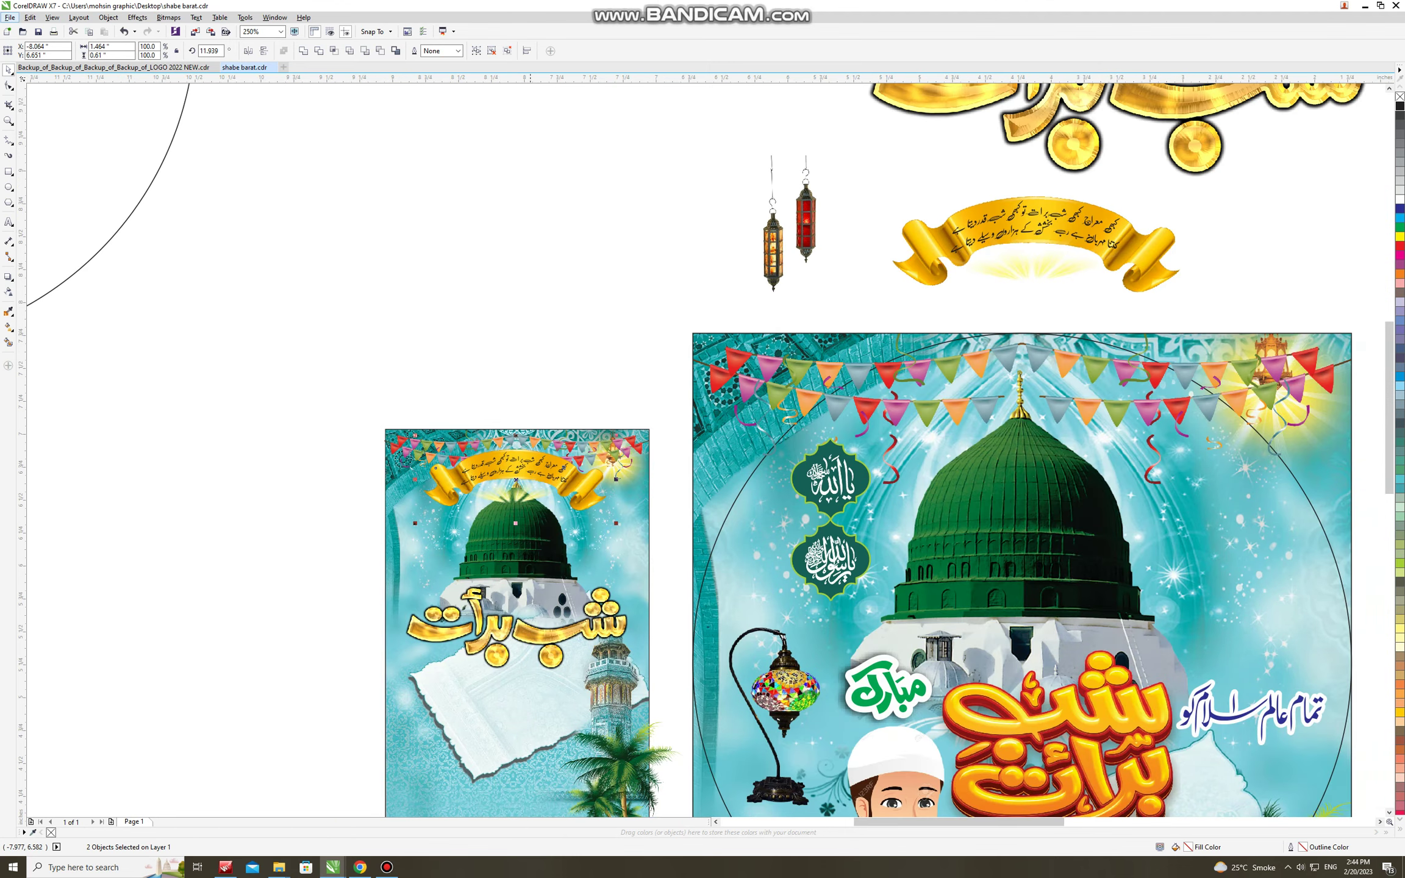
left_click(513, 537)
Step: Copy the two green calligraphy badges to the left of the portrait poster's dome, scaled to about 0.34 by 0.70 in
left_click_drag(556, 305, 916, 622)
left_click_drag(827, 497, 417, 532)
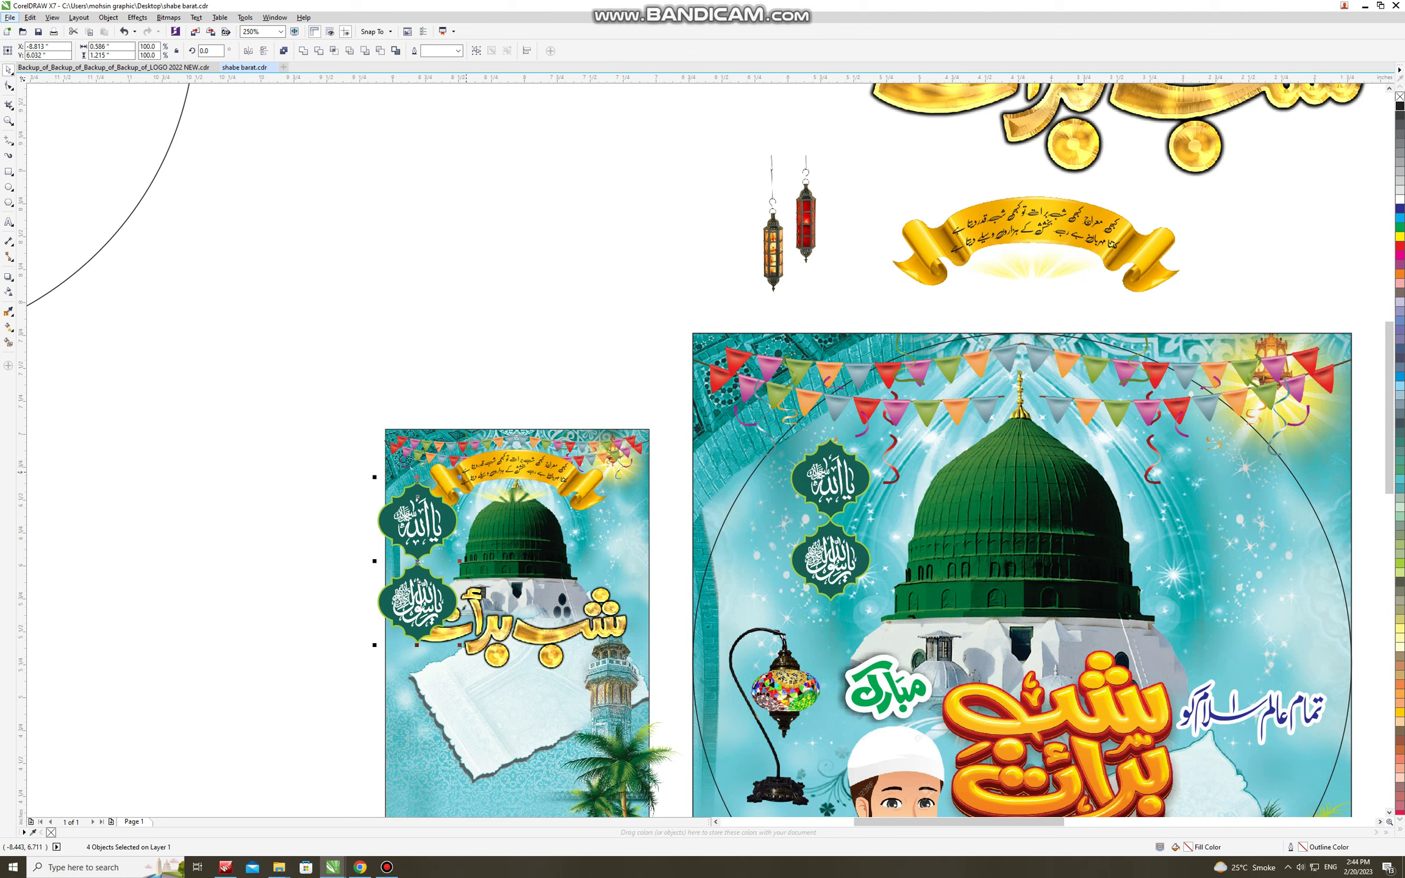
left_click_drag(459, 478, 441, 512)
key("Up")
key("Up")
key("Up")
key("Up")
key("Up")
key("Up")
key("Up")
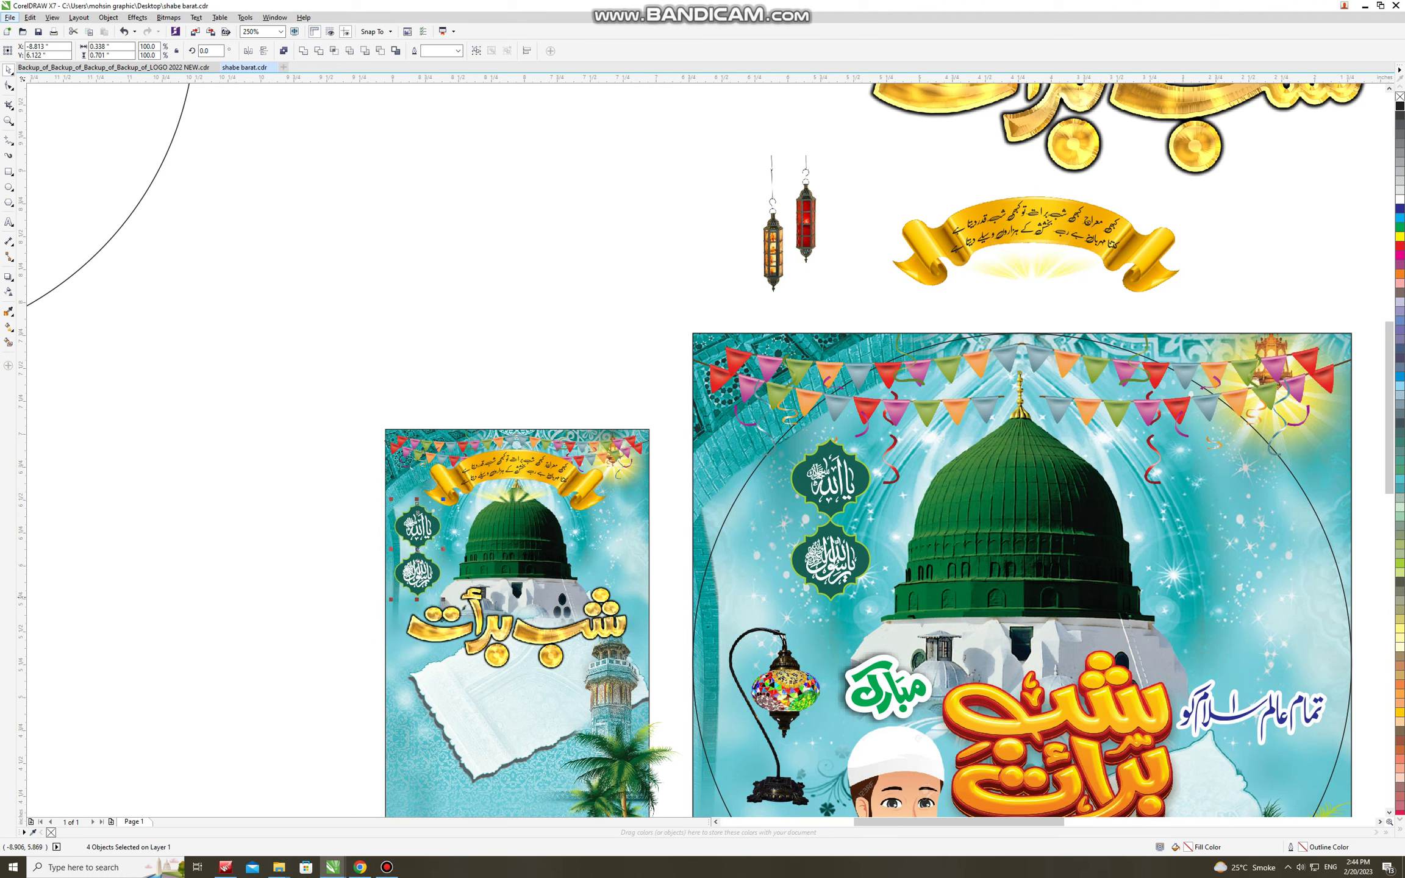
Step: Copy the blue Urdu tagline onto the portrait poster just above the golden title, scaled to about 0.48 by 0.19 in
scroll(828, 514, "down", 2)
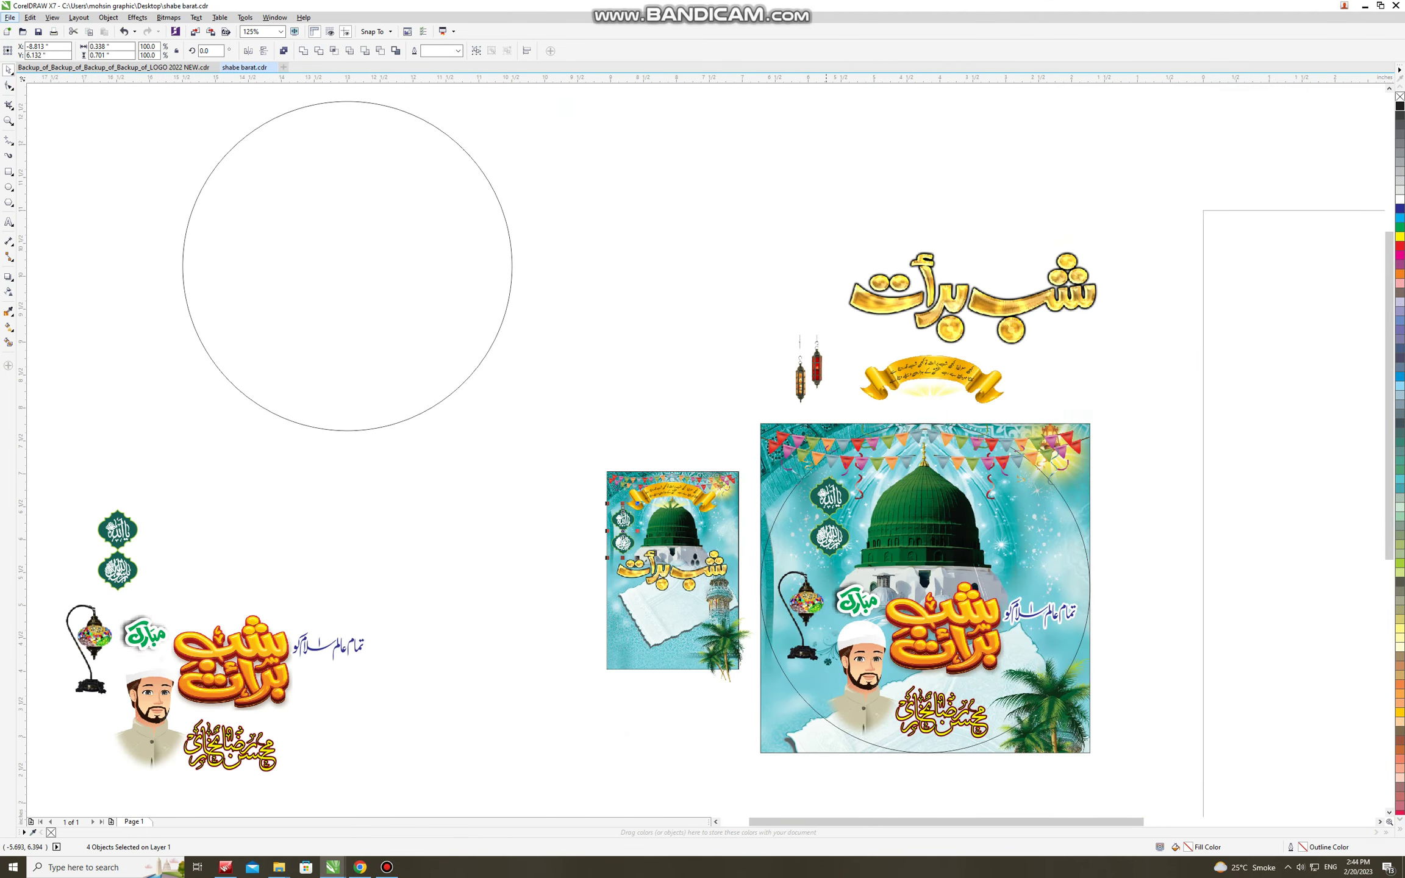
left_click(966, 642)
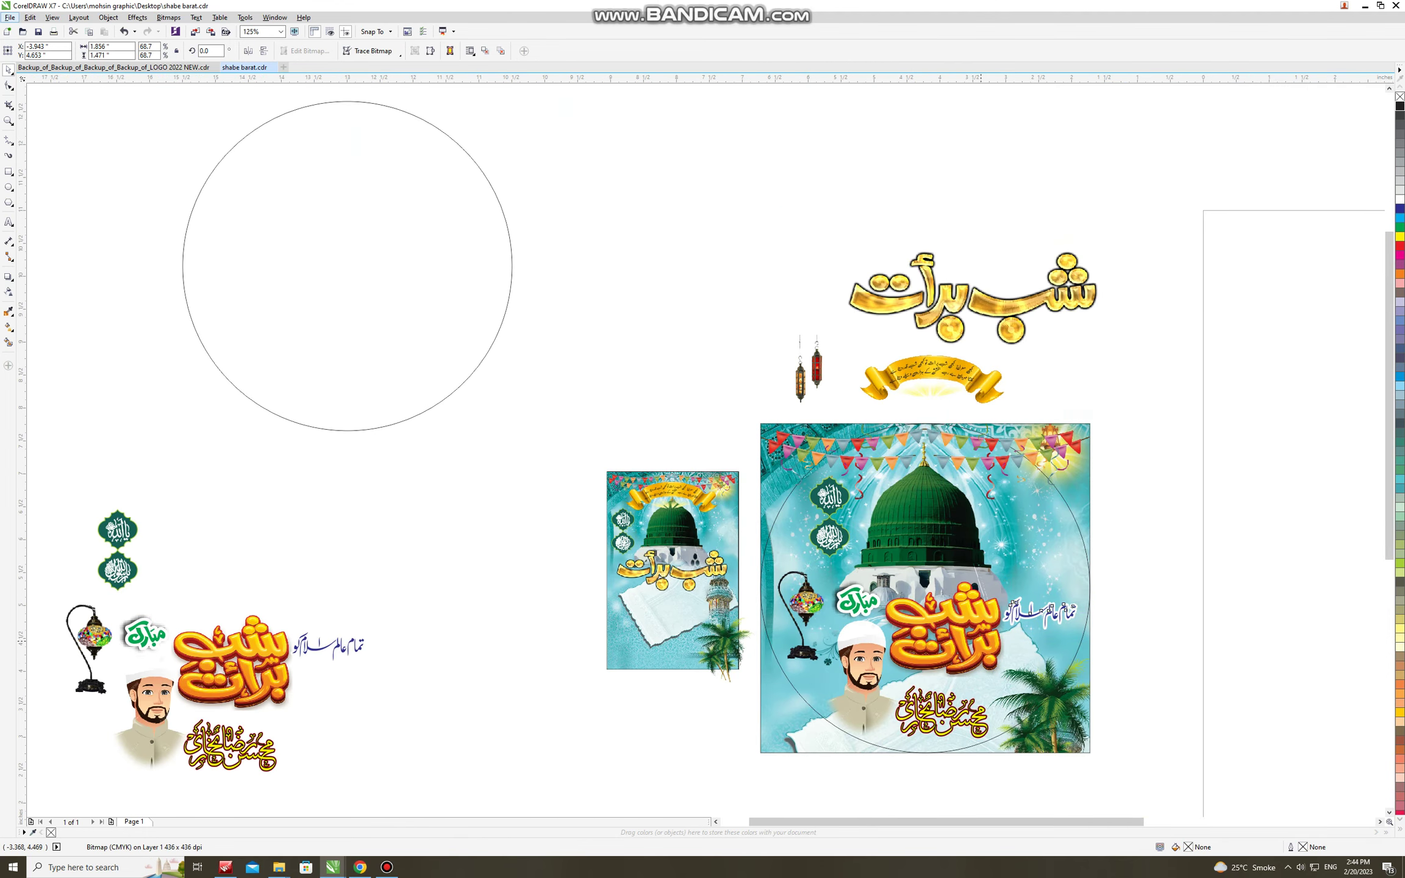
left_click_drag(1036, 612, 685, 551)
scroll(685, 552, "up", 4)
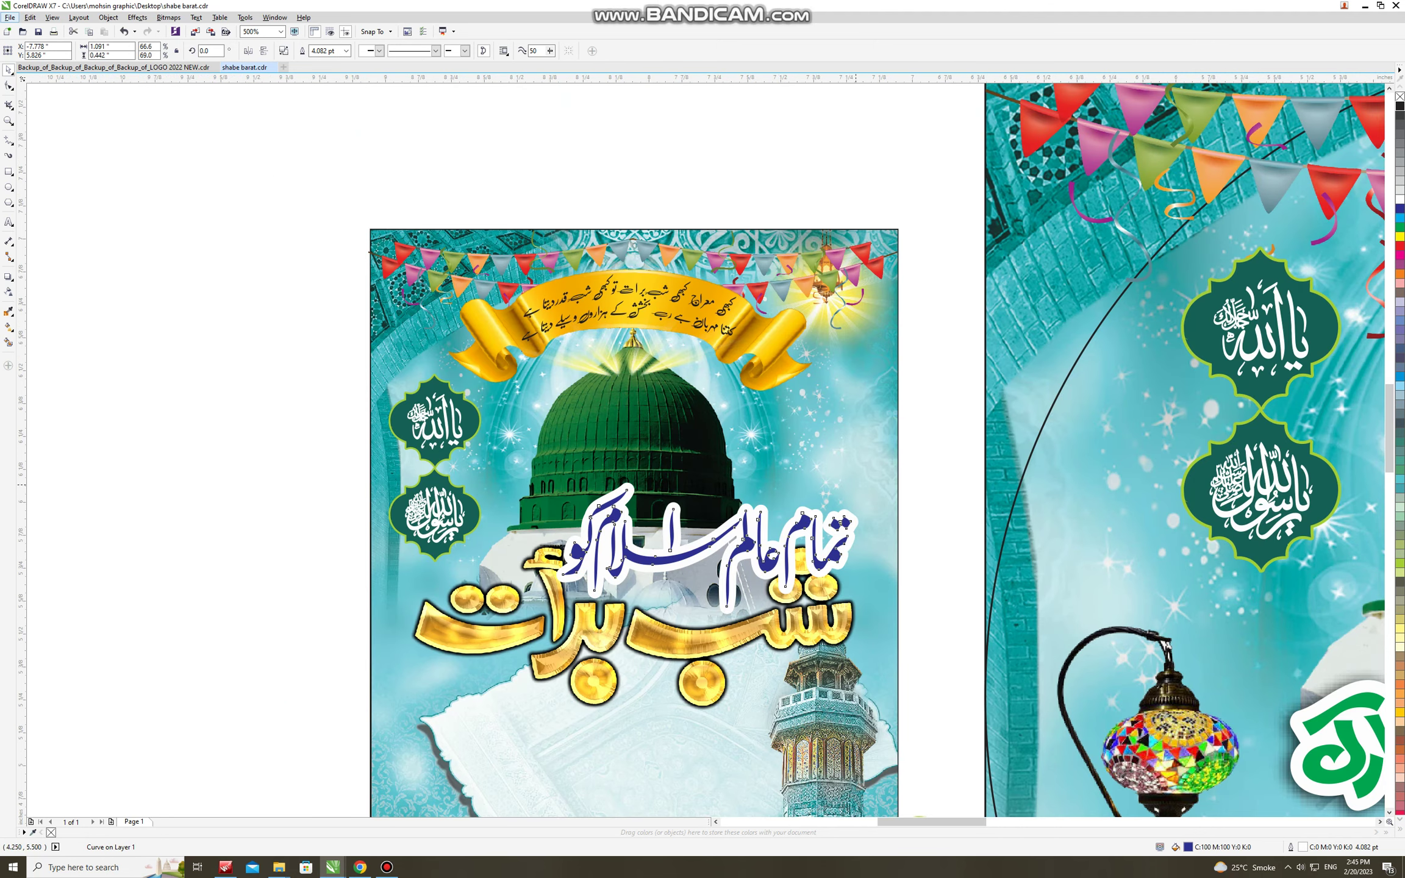
left_click_drag(856, 485, 786, 512)
left_click_drag(688, 550, 695, 582)
left_click(695, 583, "shift")
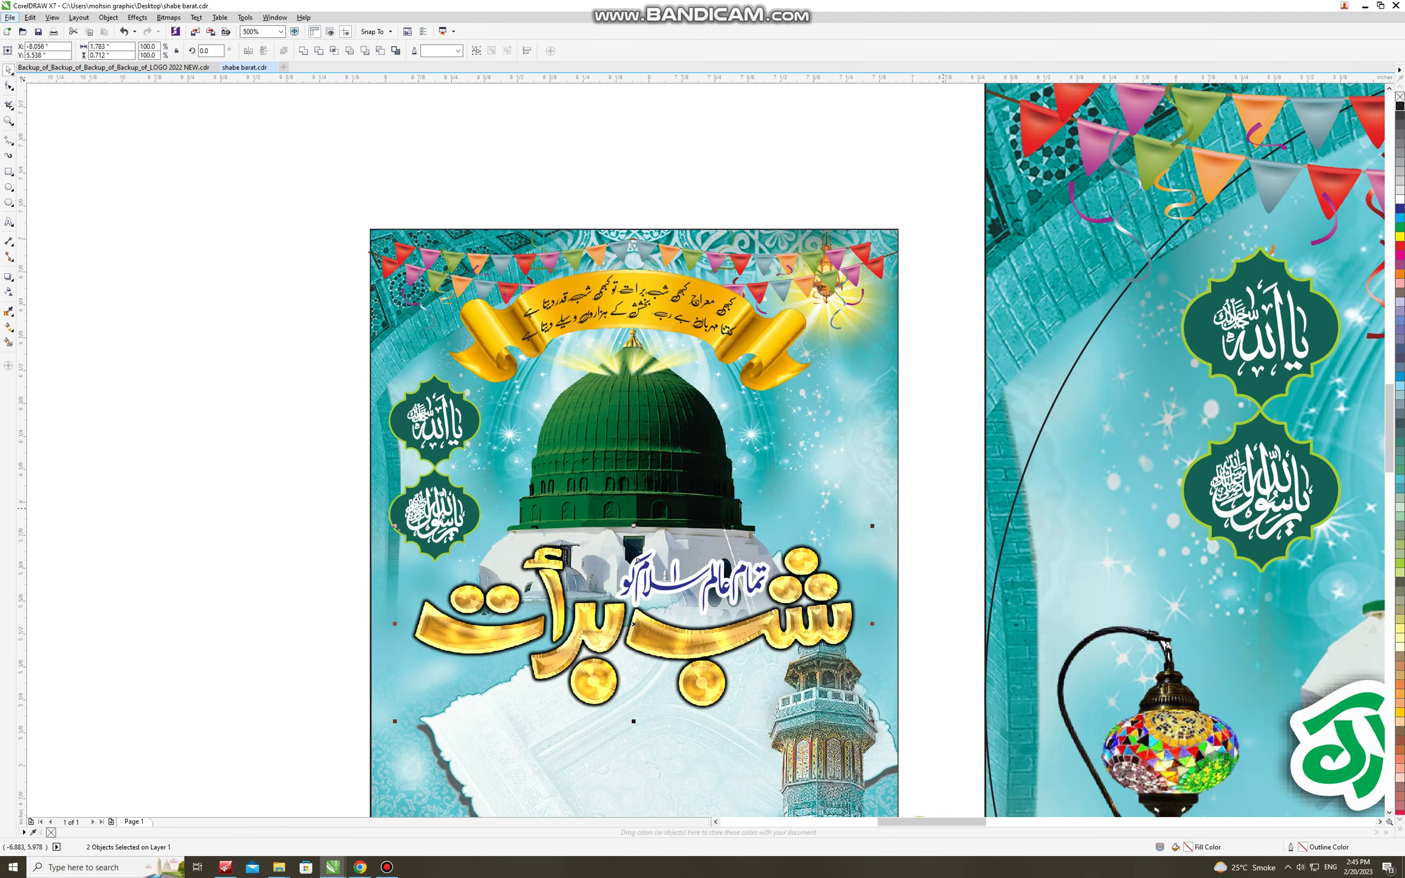
left_click_drag(943, 508, 610, 618)
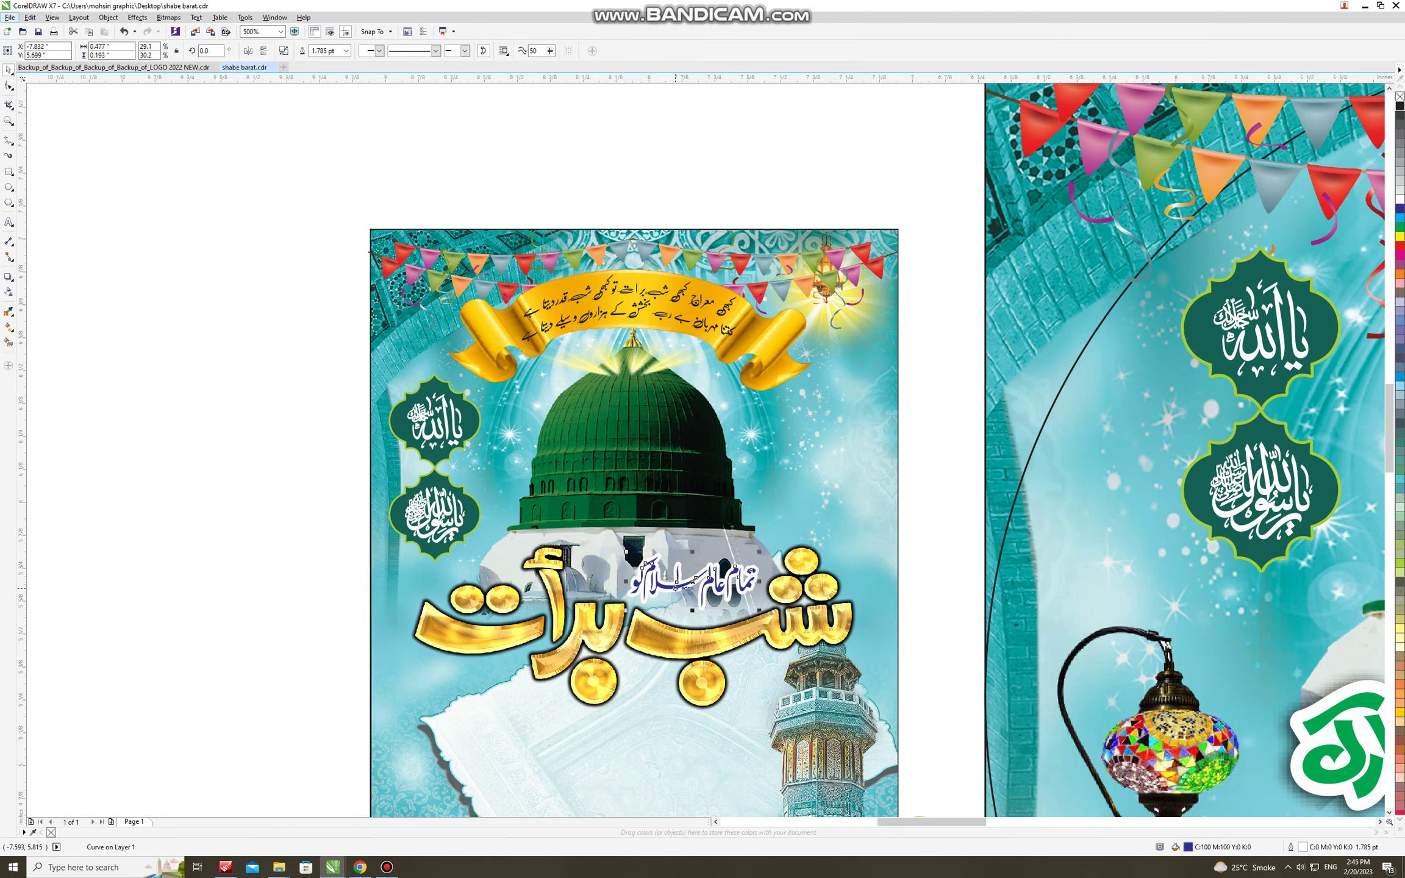
scroll(668, 534, "down", 2)
left_click_drag(1027, 640, 562, 604)
right_click(562, 603)
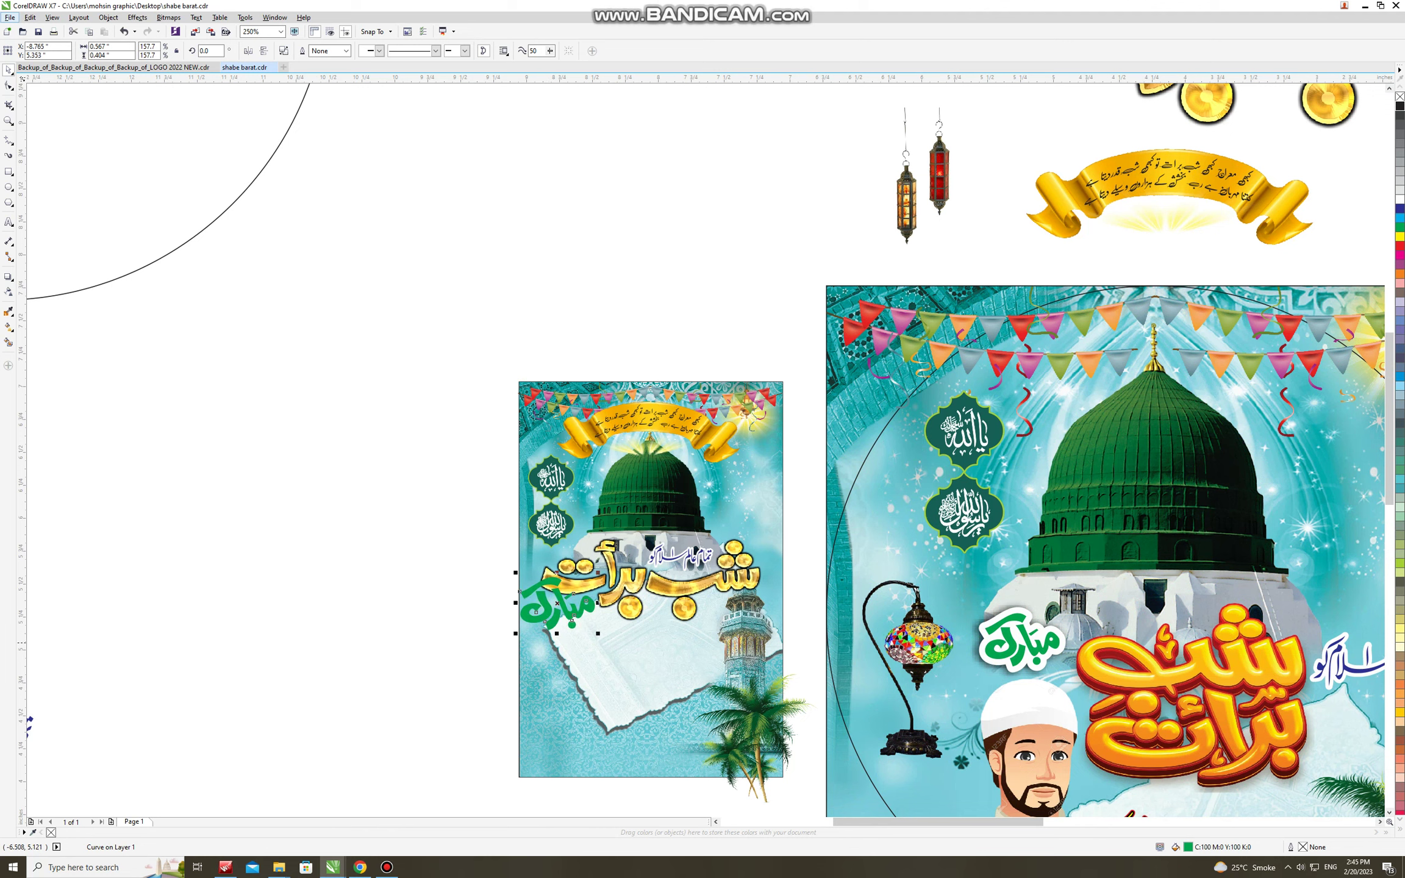
key("ctrl+z")
key("ctrl+z")
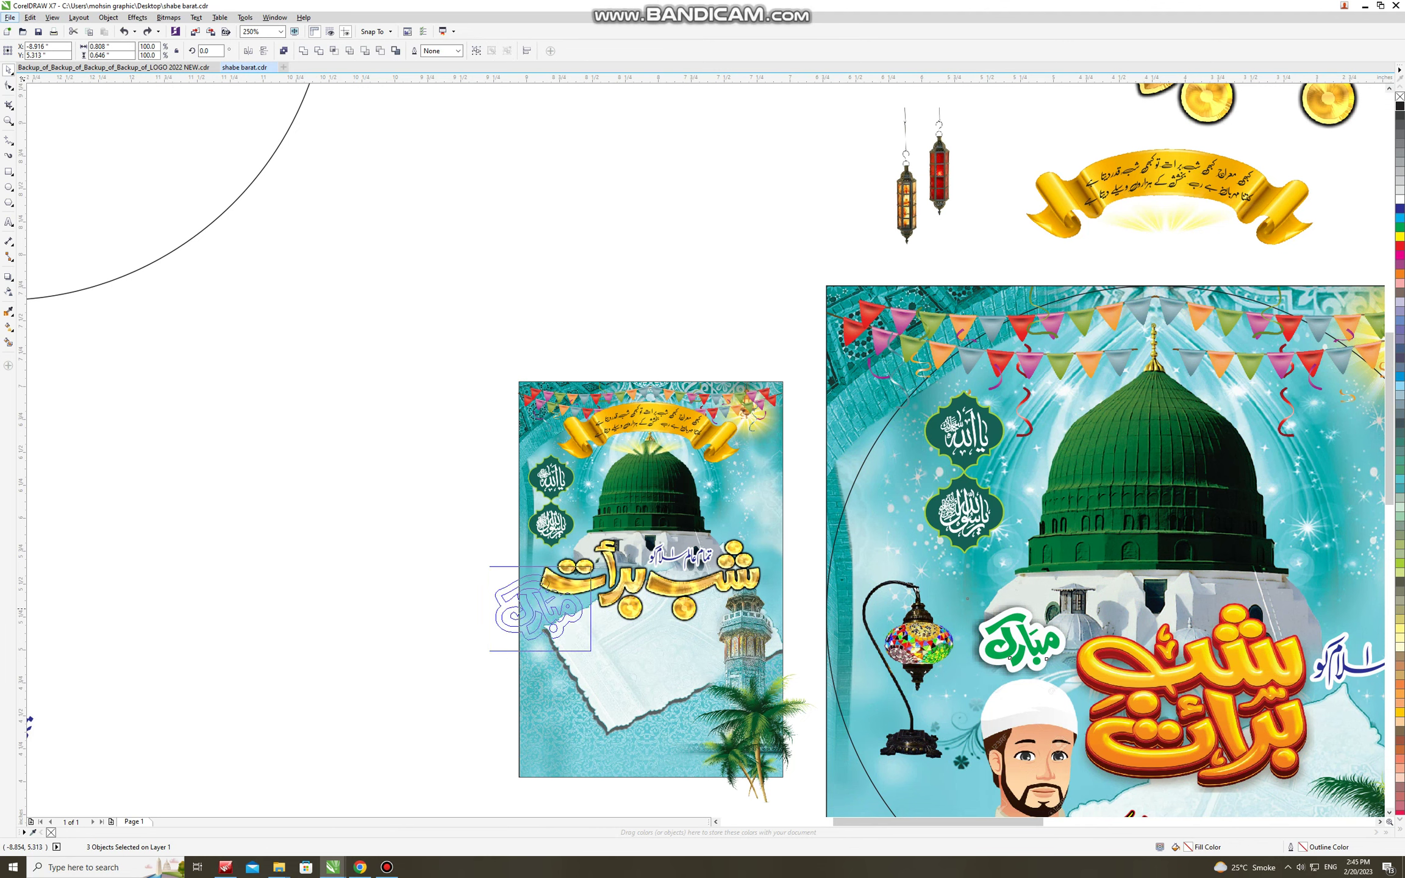
Step: Place a complete copy of the outlined green مبارک lettering below the golden title's left end, scaled to about 0.45 by 0.36 in
key("ctrl+v")
left_click_drag(585, 563, 552, 613)
scroll(551, 614, "down", 3)
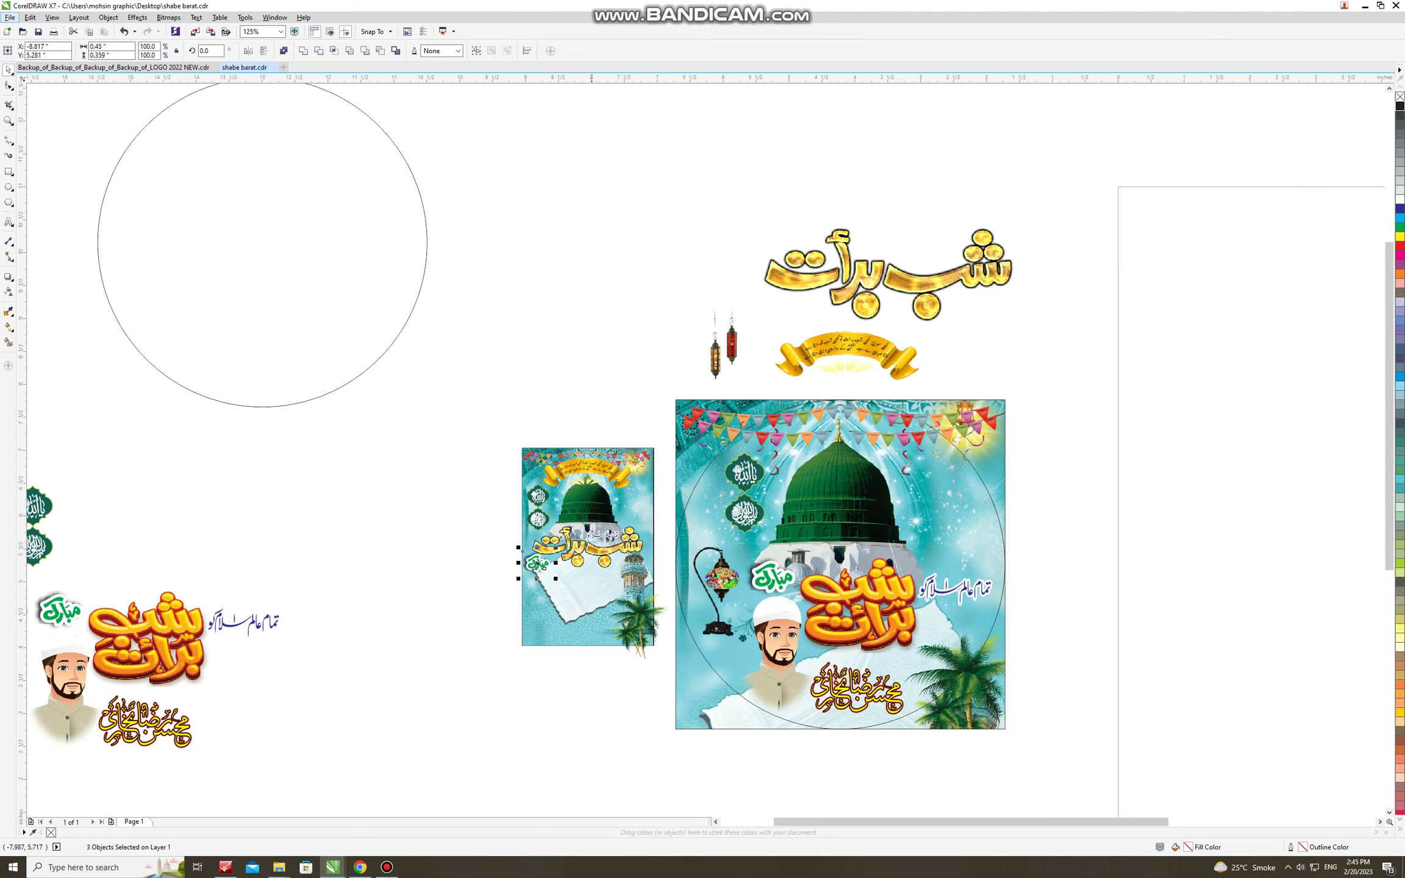
Step: Move the hanging lanterns to the right of the portrait poster's dome, bring them to front, and scale them to about 0.63 by 0.79 in
scroll(144, 550, "left", 3)
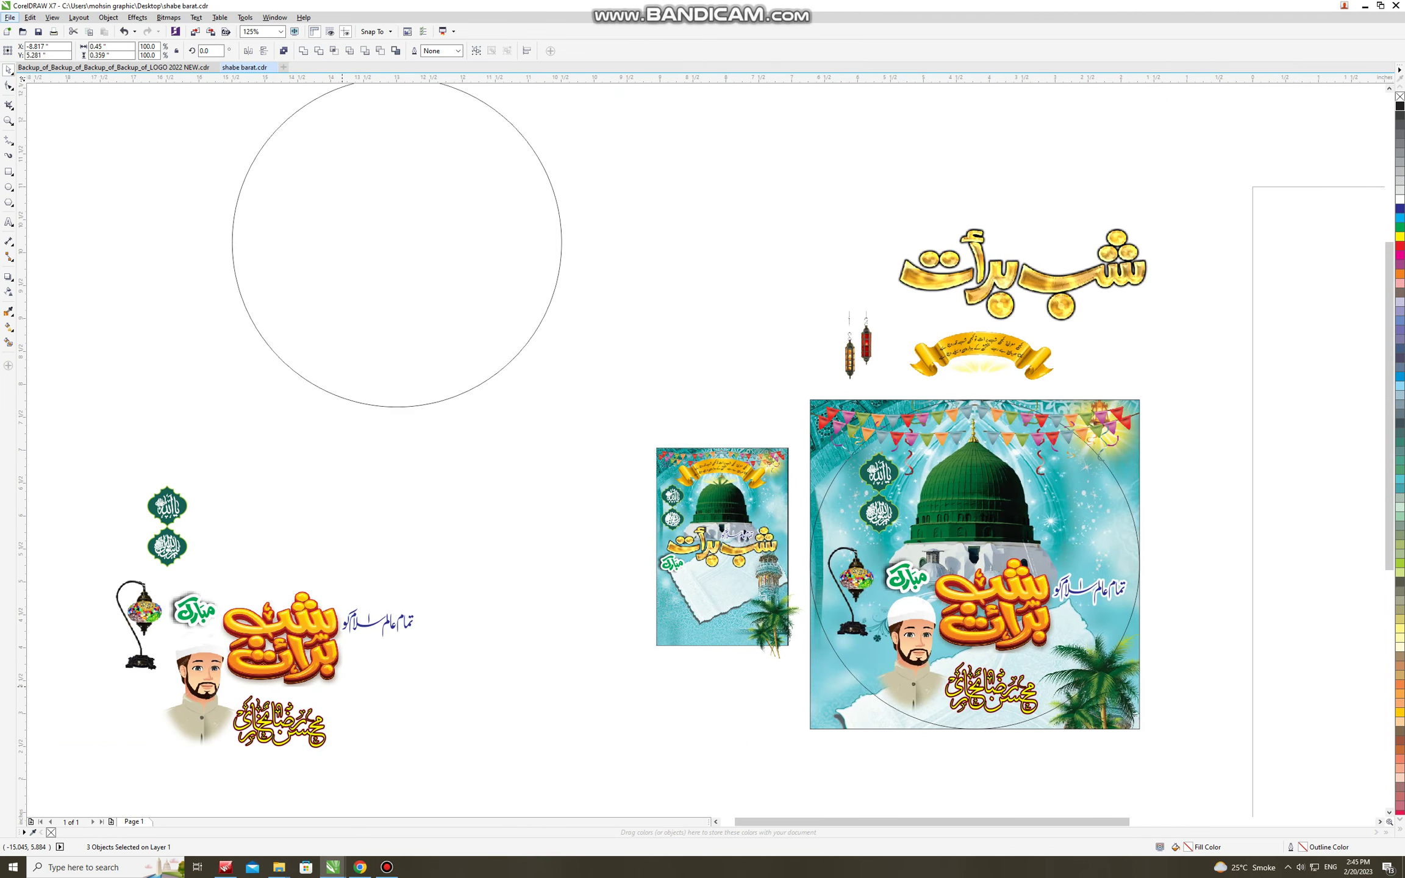
left_click(861, 336)
left_click_drag(861, 334, 780, 489)
scroll(779, 489, "up", 3)
key("shift+Page_Up")
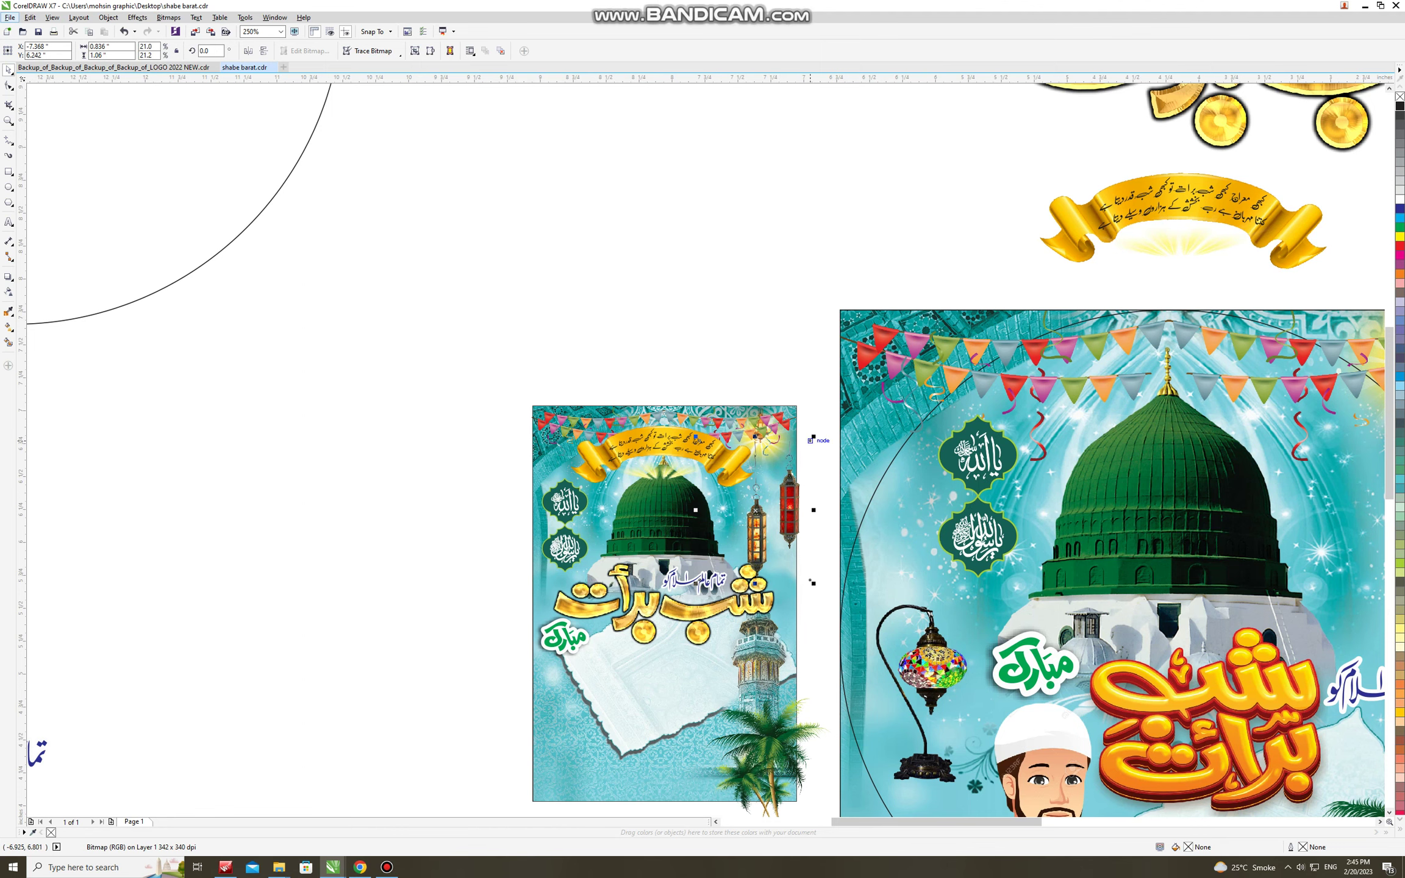
left_click_drag(813, 437, 799, 454)
left_click_drag(763, 505, 756, 499)
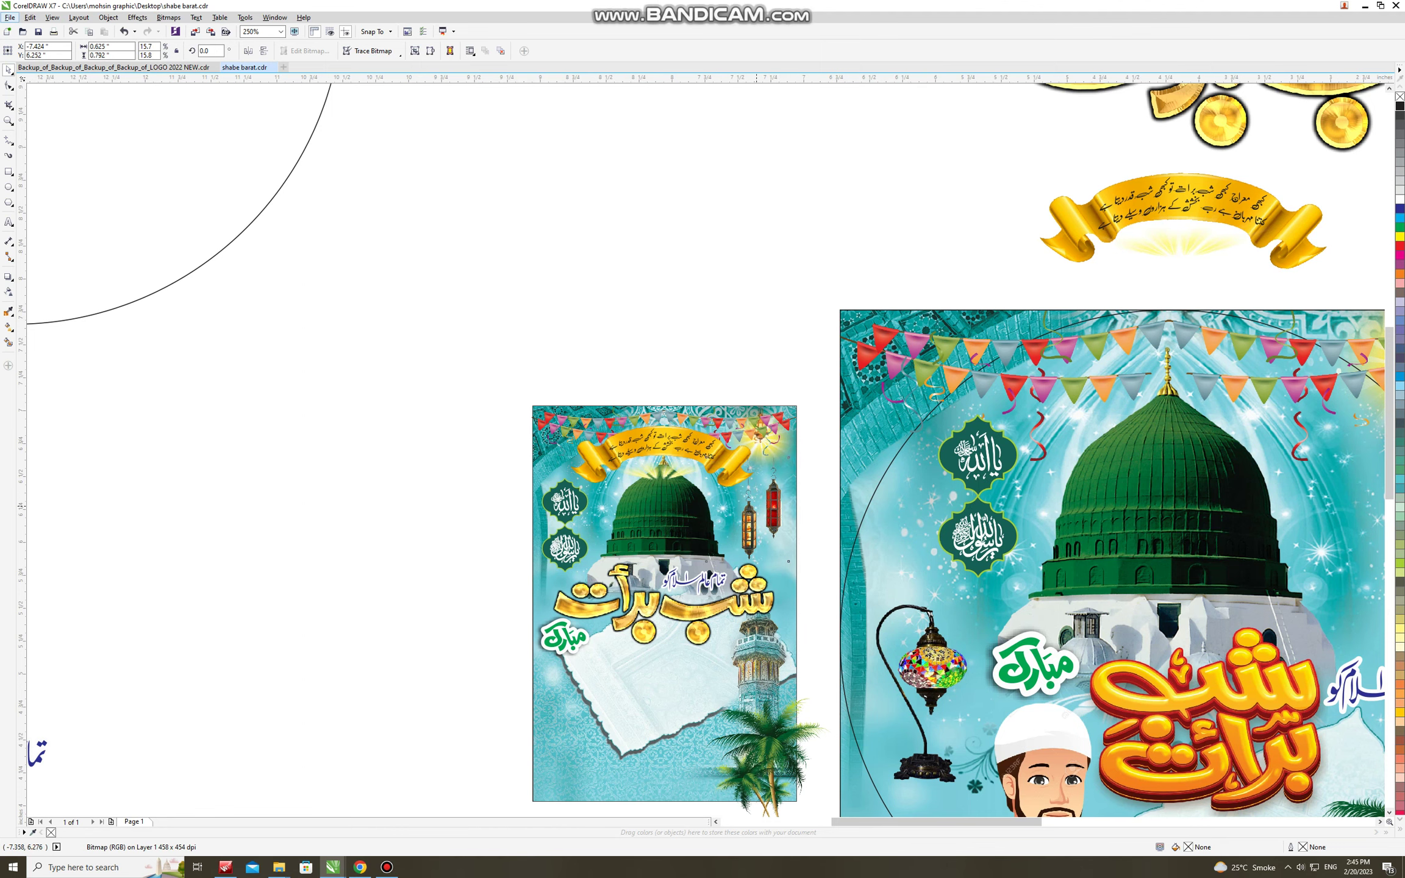
left_click_drag(817, 376, 385, 793)
scroll(385, 731, "down", 3)
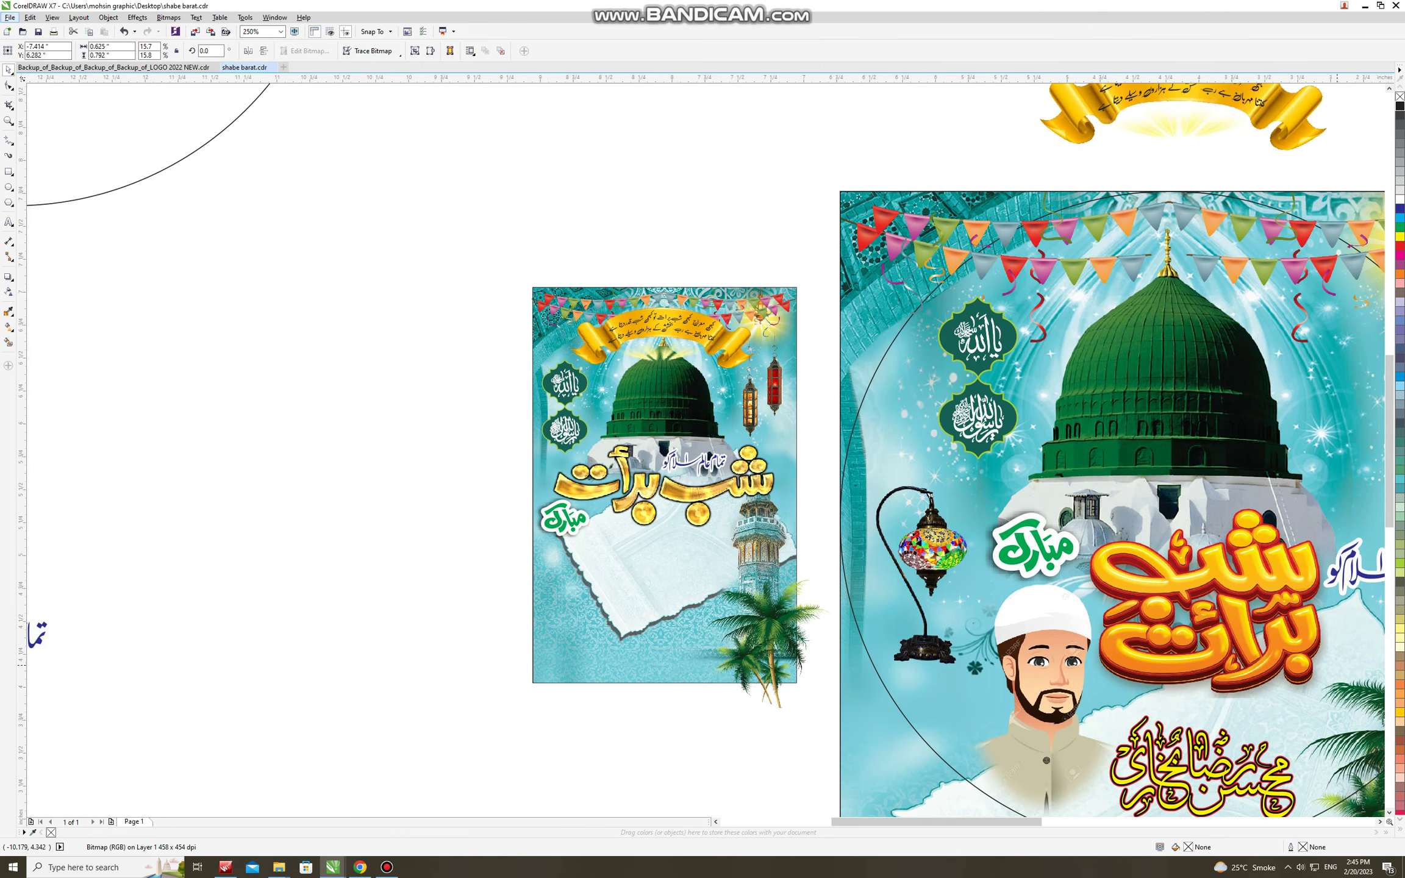
key("Escape")
Step: Copy the illustrated man in the white cap to the portrait poster's lower-left area and scale him down beside the torn paper
left_click_drag(1031, 648, 595, 565)
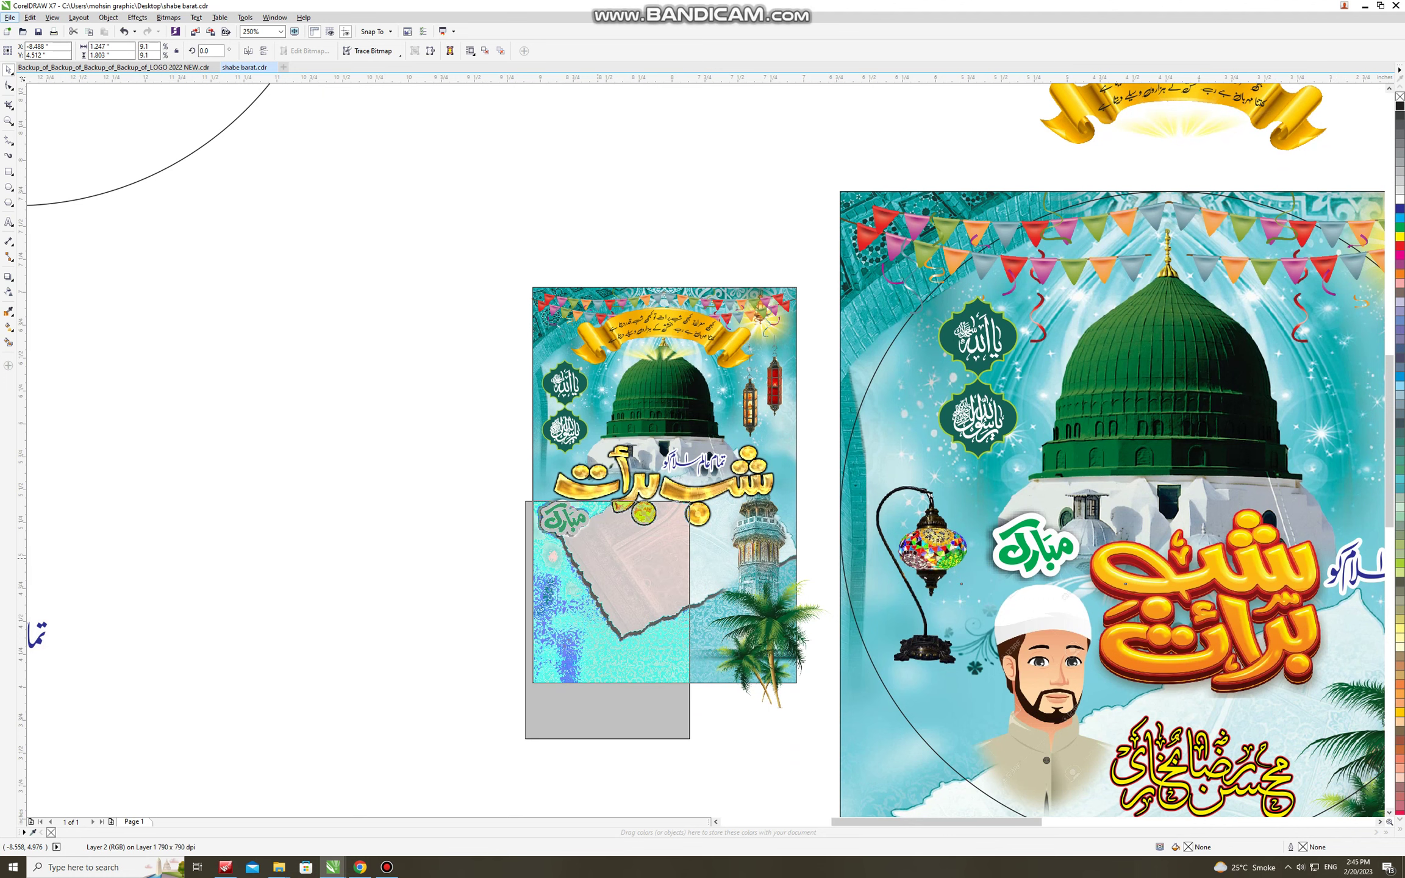
right_click(596, 564)
left_click_drag(692, 499, 648, 545)
left_click_drag(598, 616, 595, 614)
Step: Copy the yellow name calligraphy onto the portrait poster's torn paper, scaled to about 0.98 by 0.54 in
left_click(1202, 790)
left_click_drag(1210, 769, 698, 579)
left_click_drag(784, 520, 739, 599)
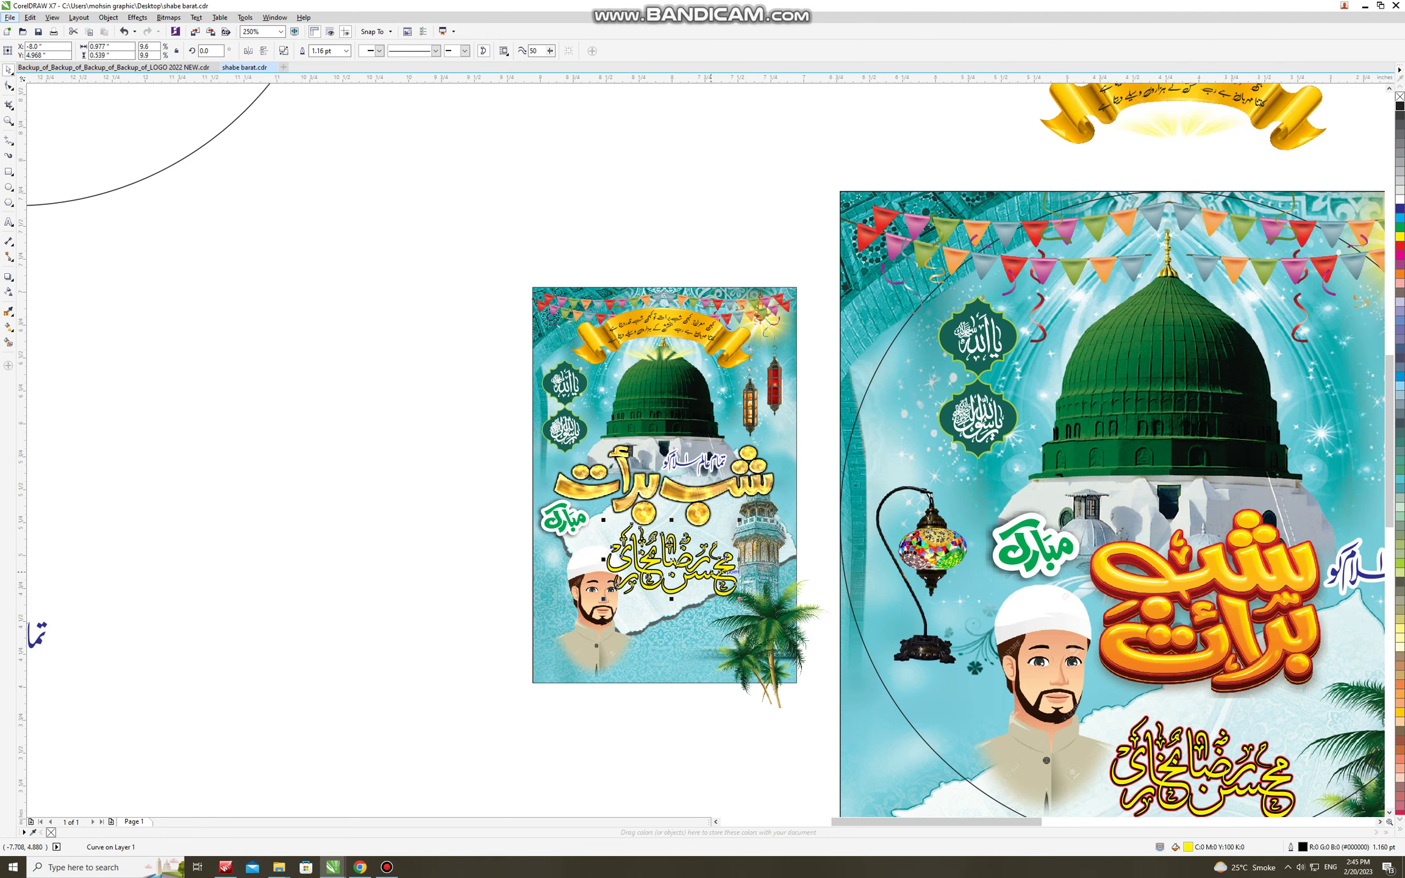
Step: Rotate the name calligraphy about 24.8° and reduce it to about 0.78 by 0.51 in, positioned along the torn paper
left_click(730, 570)
left_click_drag(740, 520, 708, 508)
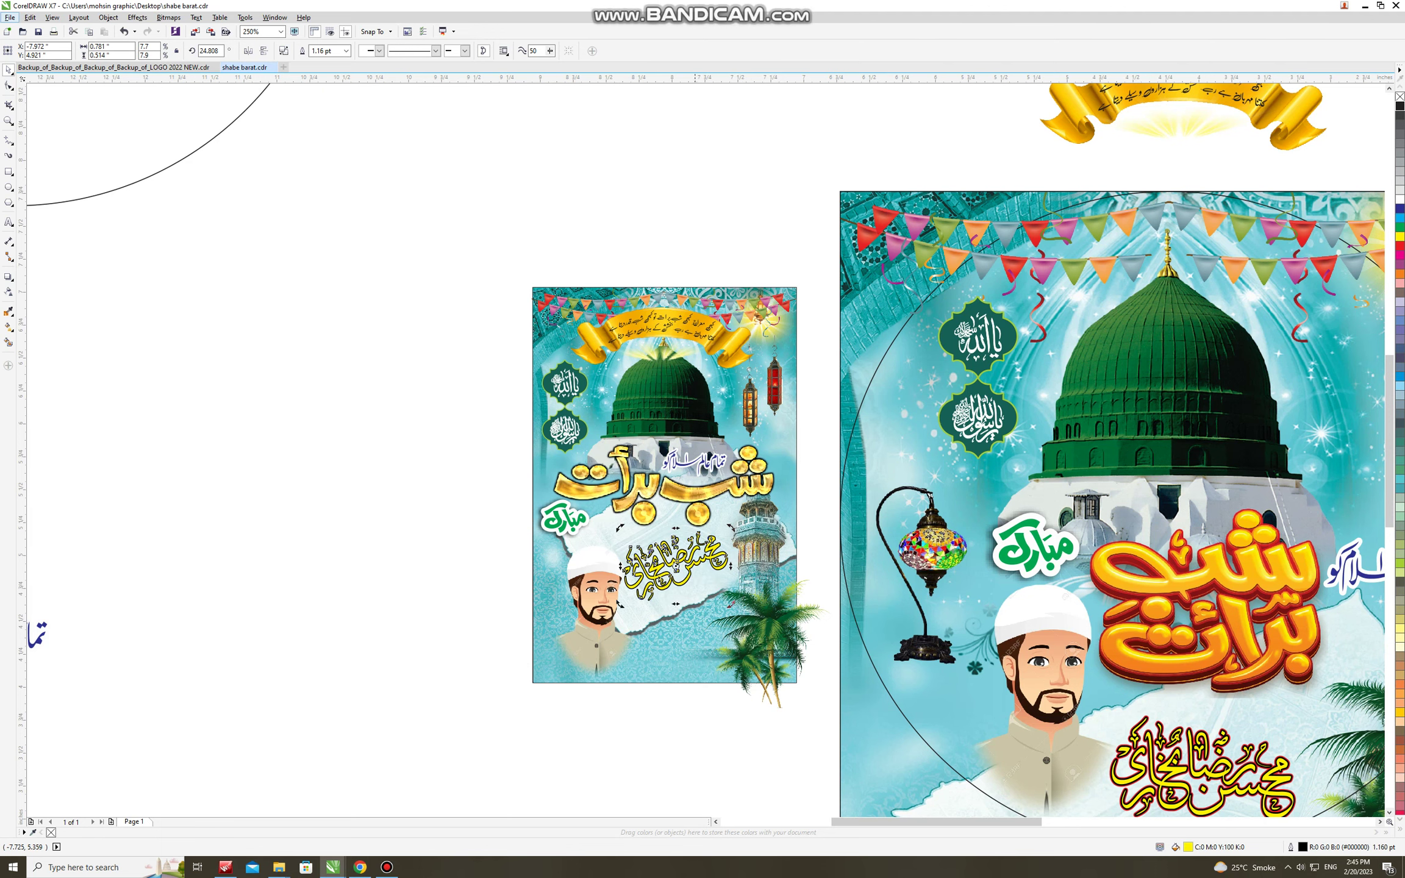
left_click_drag(677, 564, 683, 564)
scroll(686, 563, "down", 2)
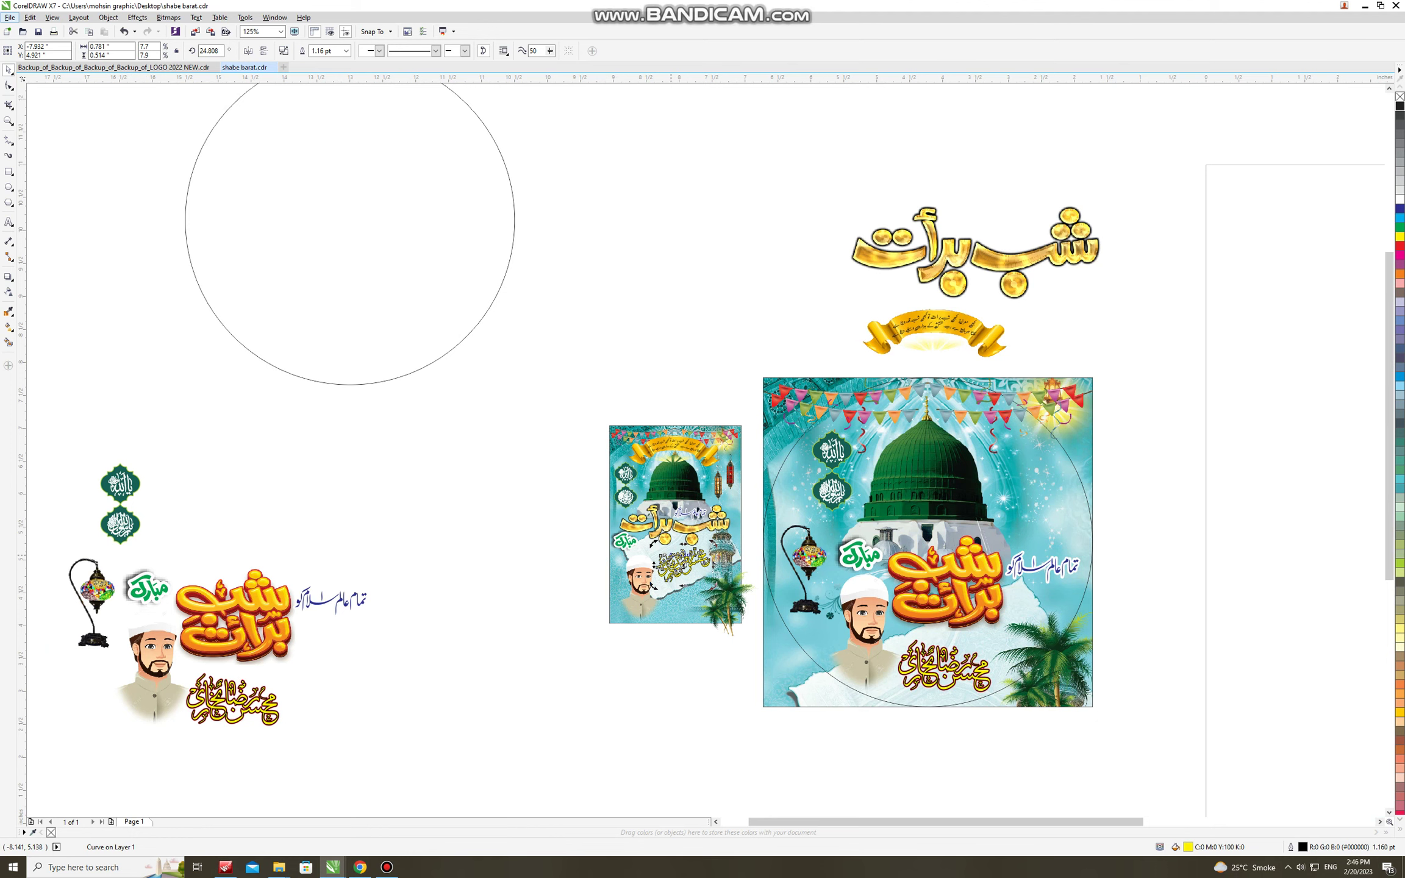
scroll(686, 581, "up", 3)
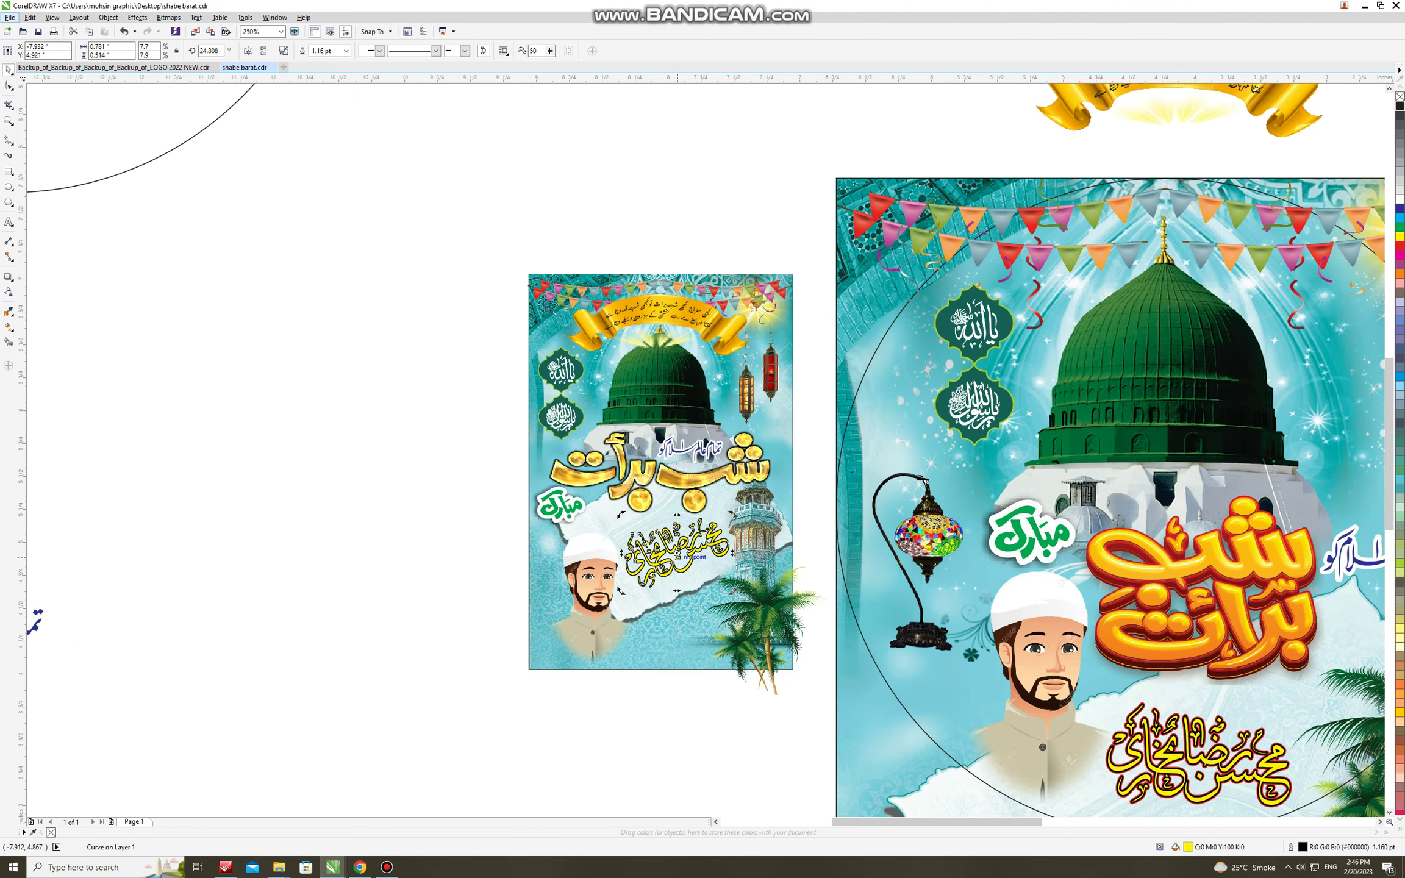
left_click(386, 867)
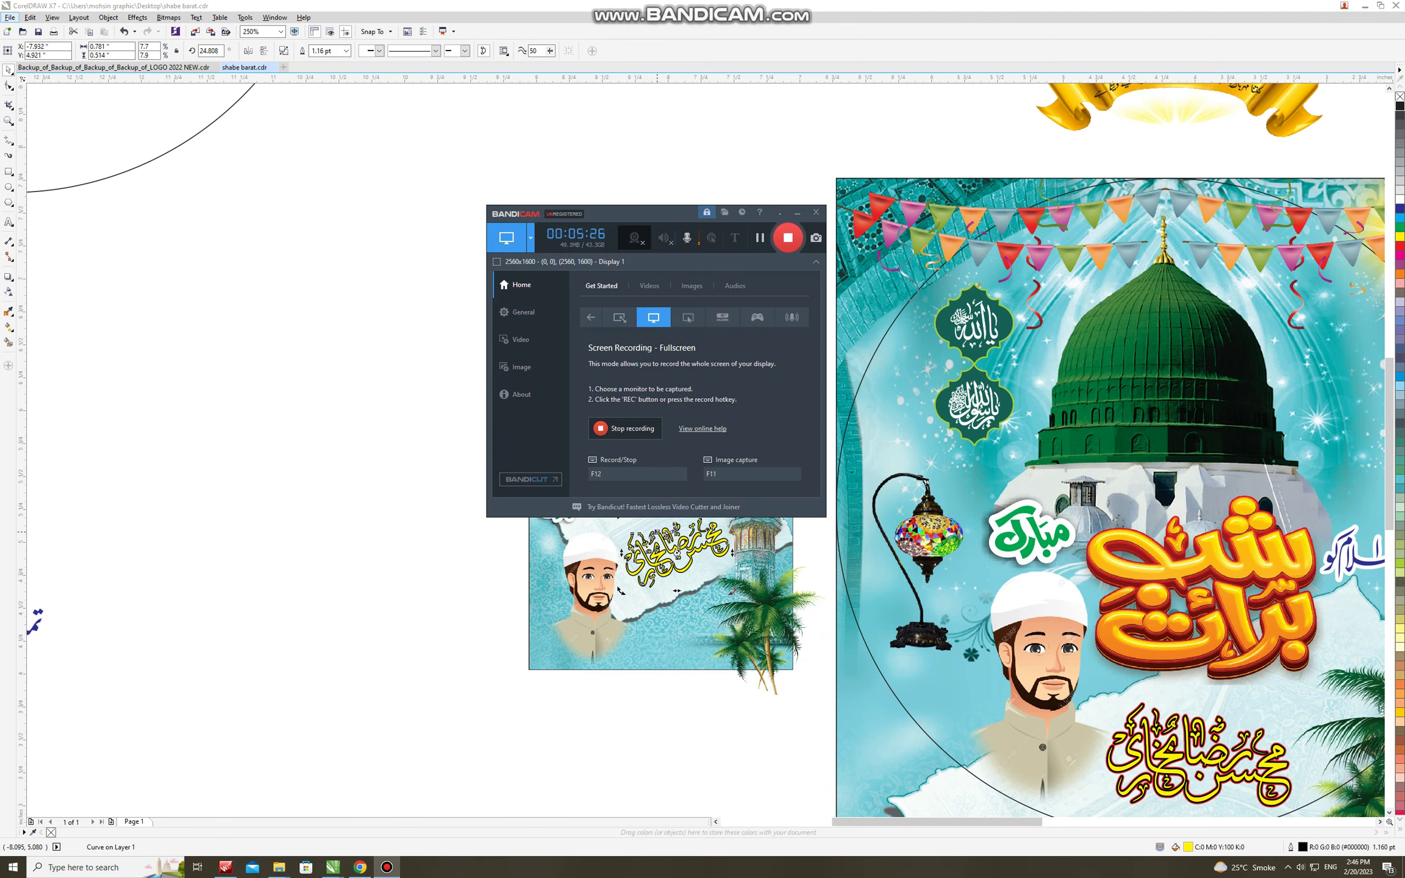